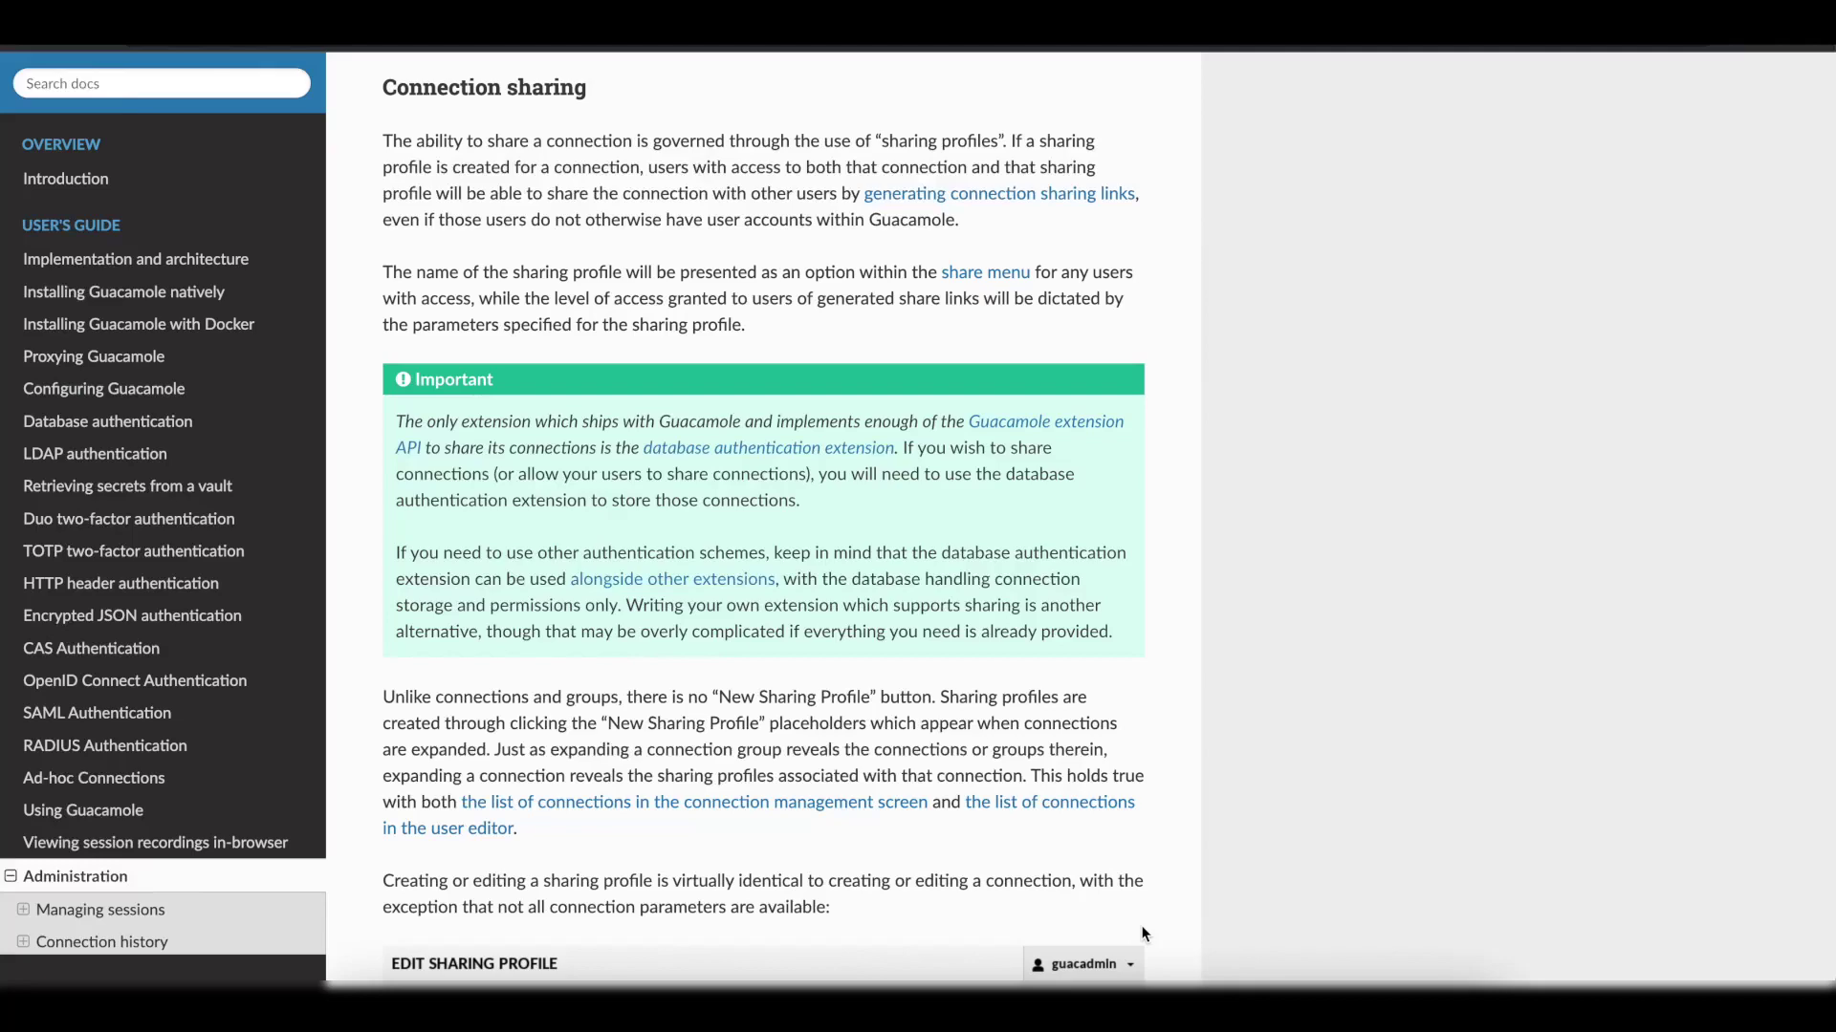
scroll(1142, 934, "down", 3)
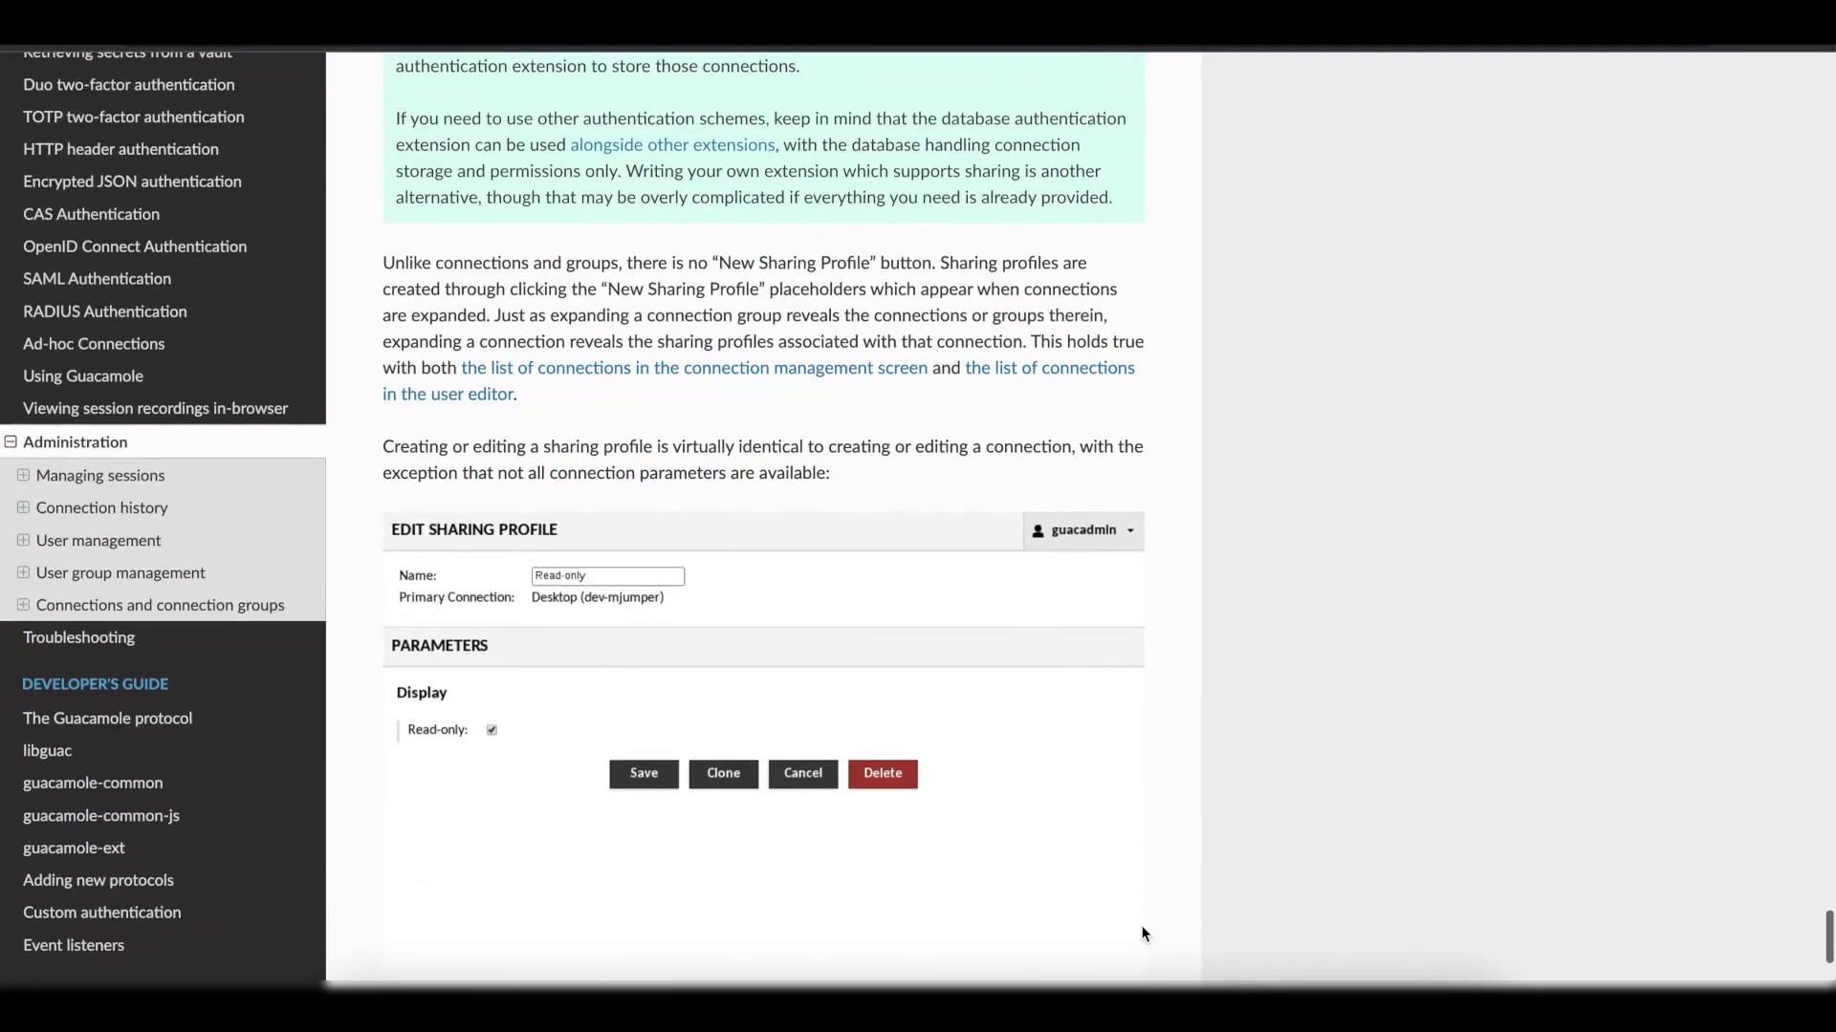
scroll(838, 737, "up", 1)
scroll(839, 737, "up", 1)
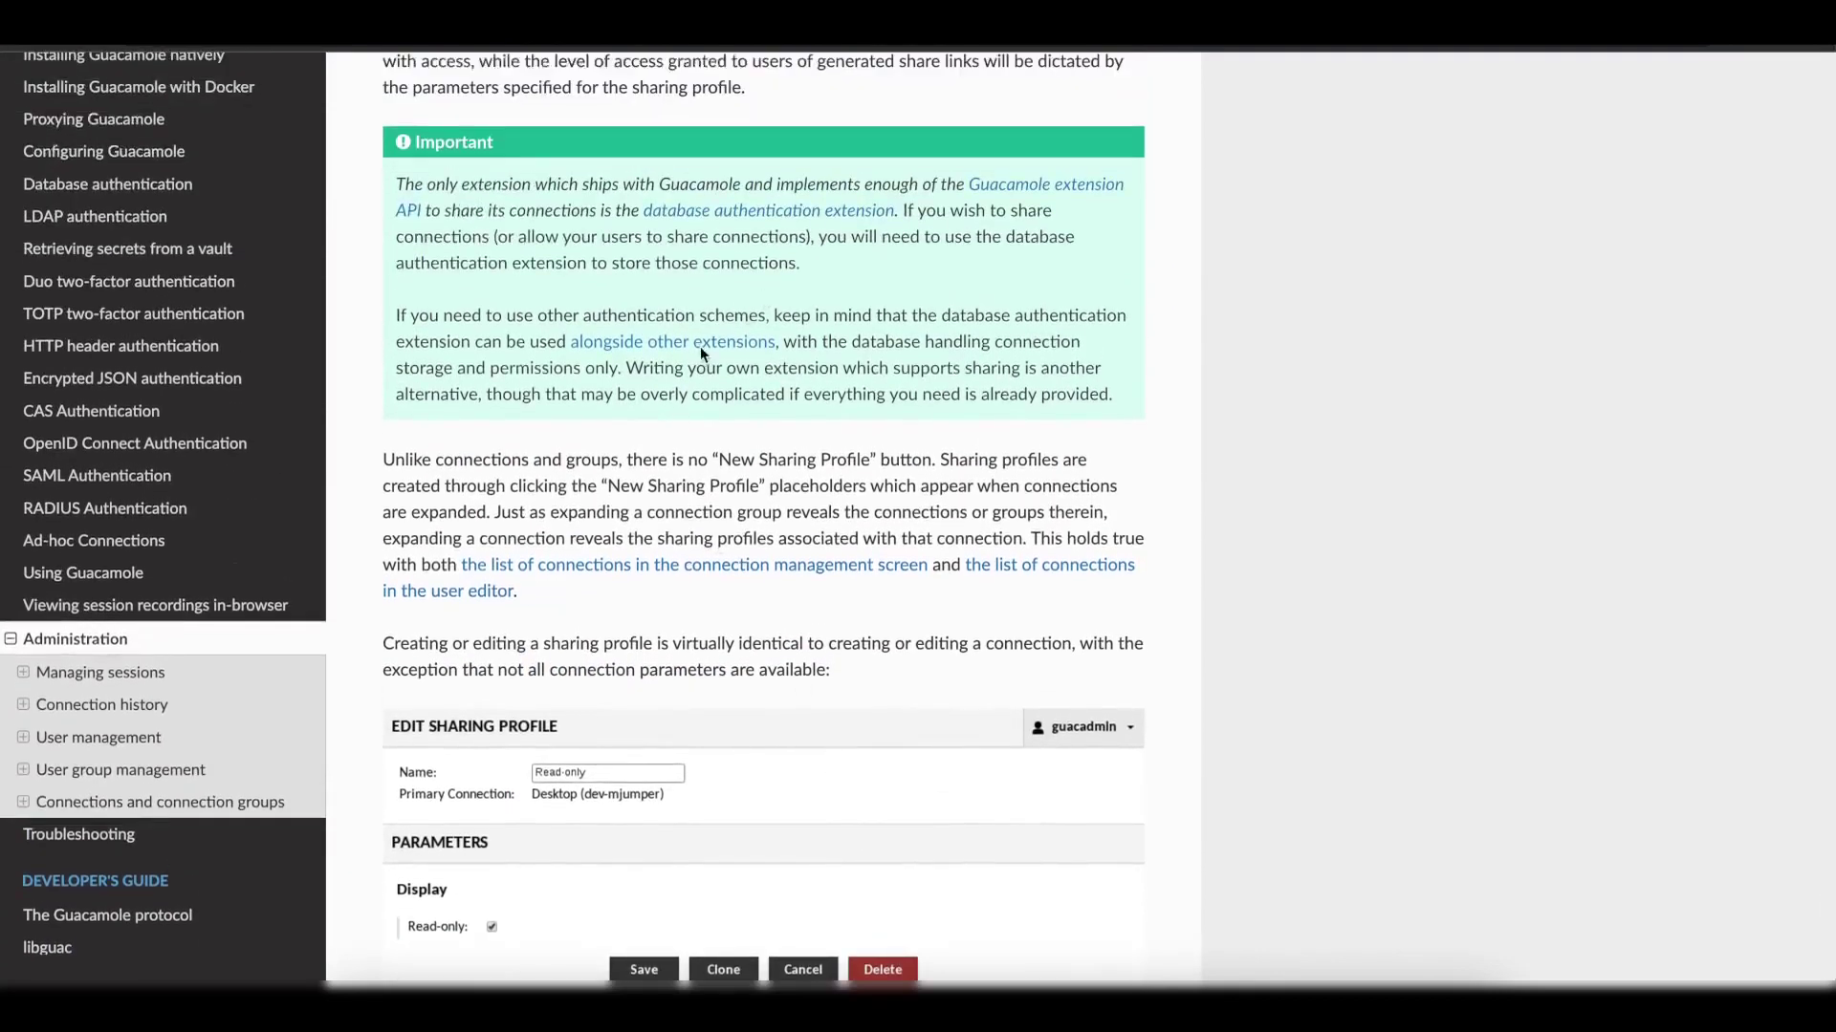
scroll(685, 309, "up", 3)
scroll(685, 308, "down", 3)
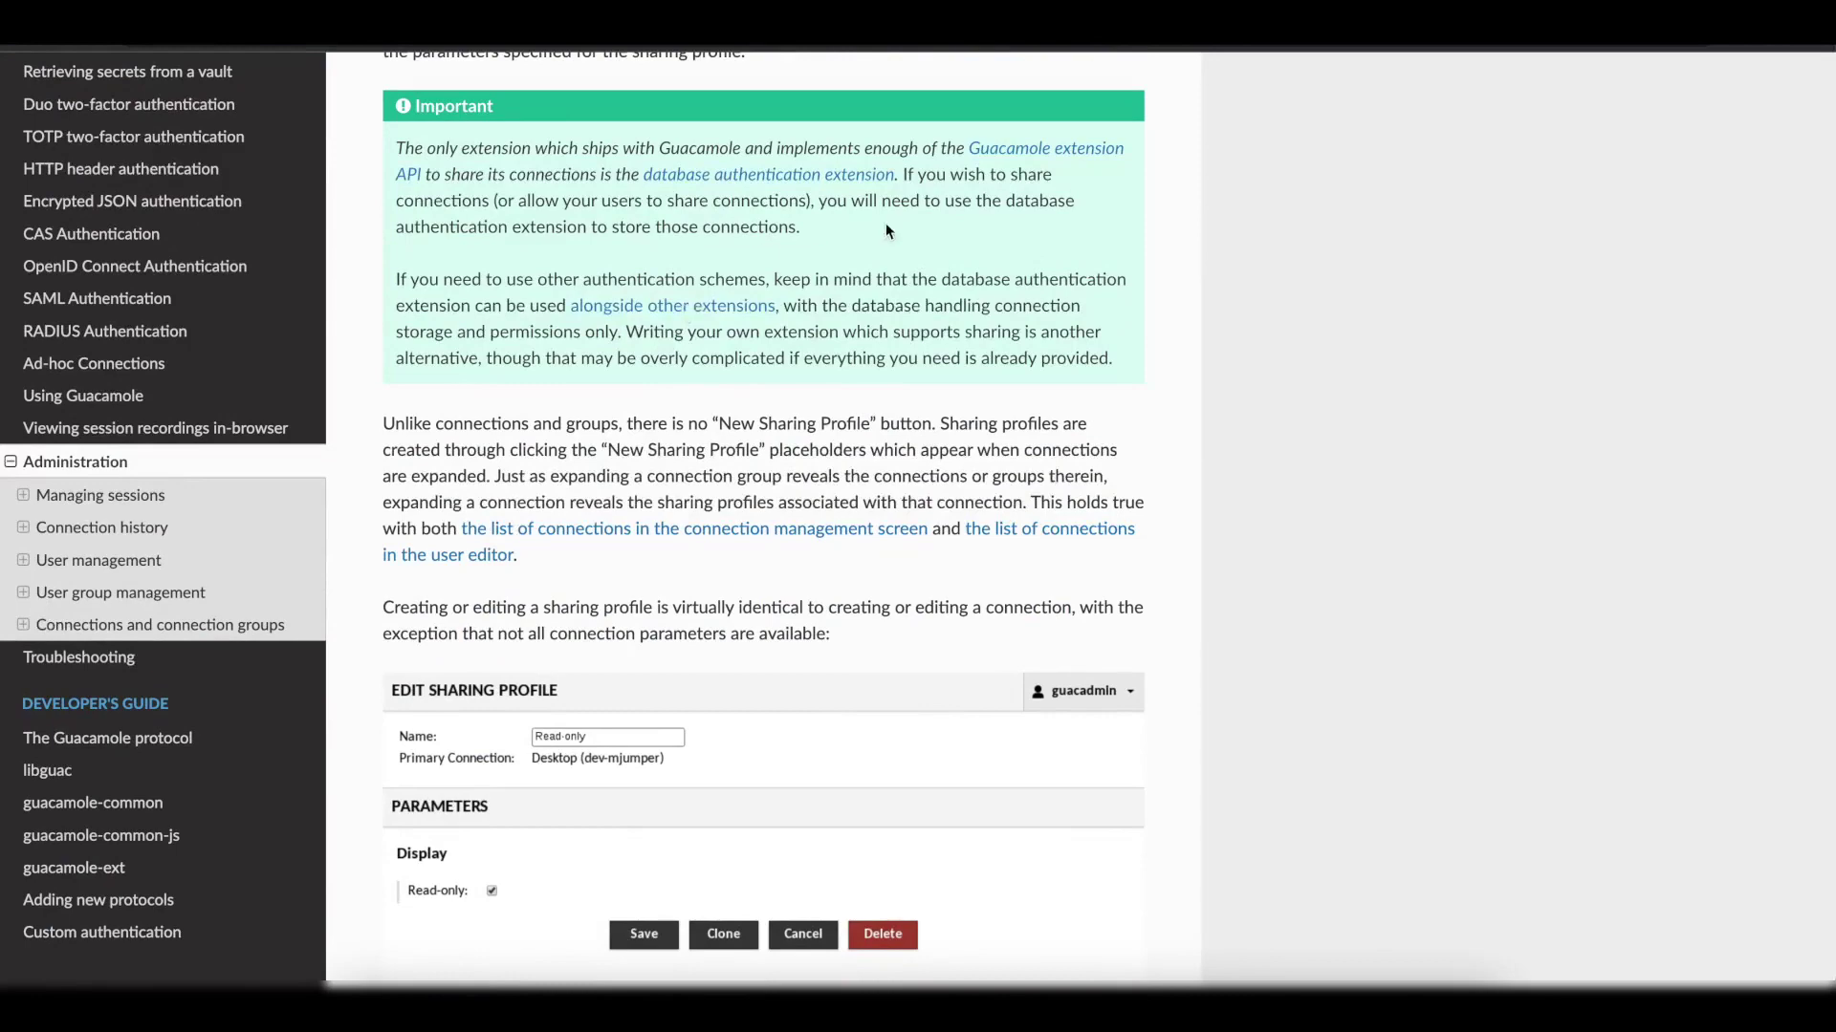
scroll(932, 286, "up", 2)
scroll(933, 286, "up", 1)
scroll(933, 286, "down", 3)
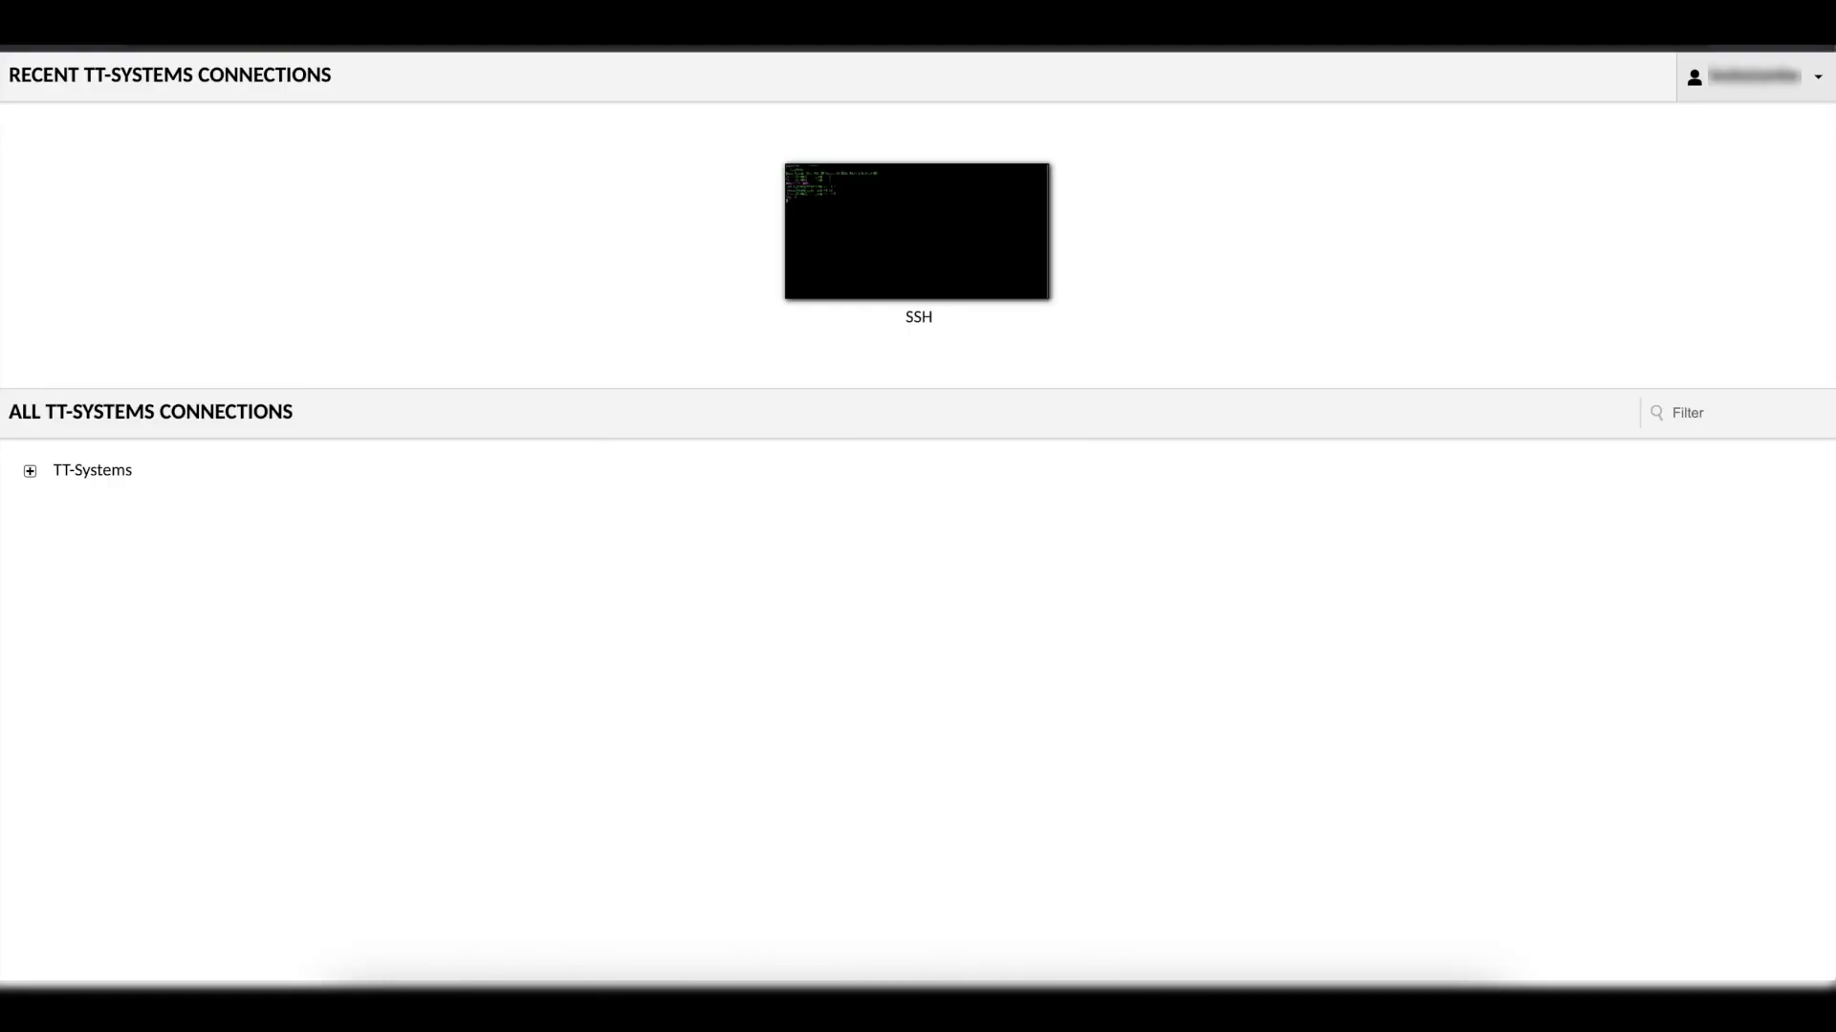
Under Settings > Connections, expand TT-Systems > SSH and start a New Sharing Profile
left_click(1749, 75)
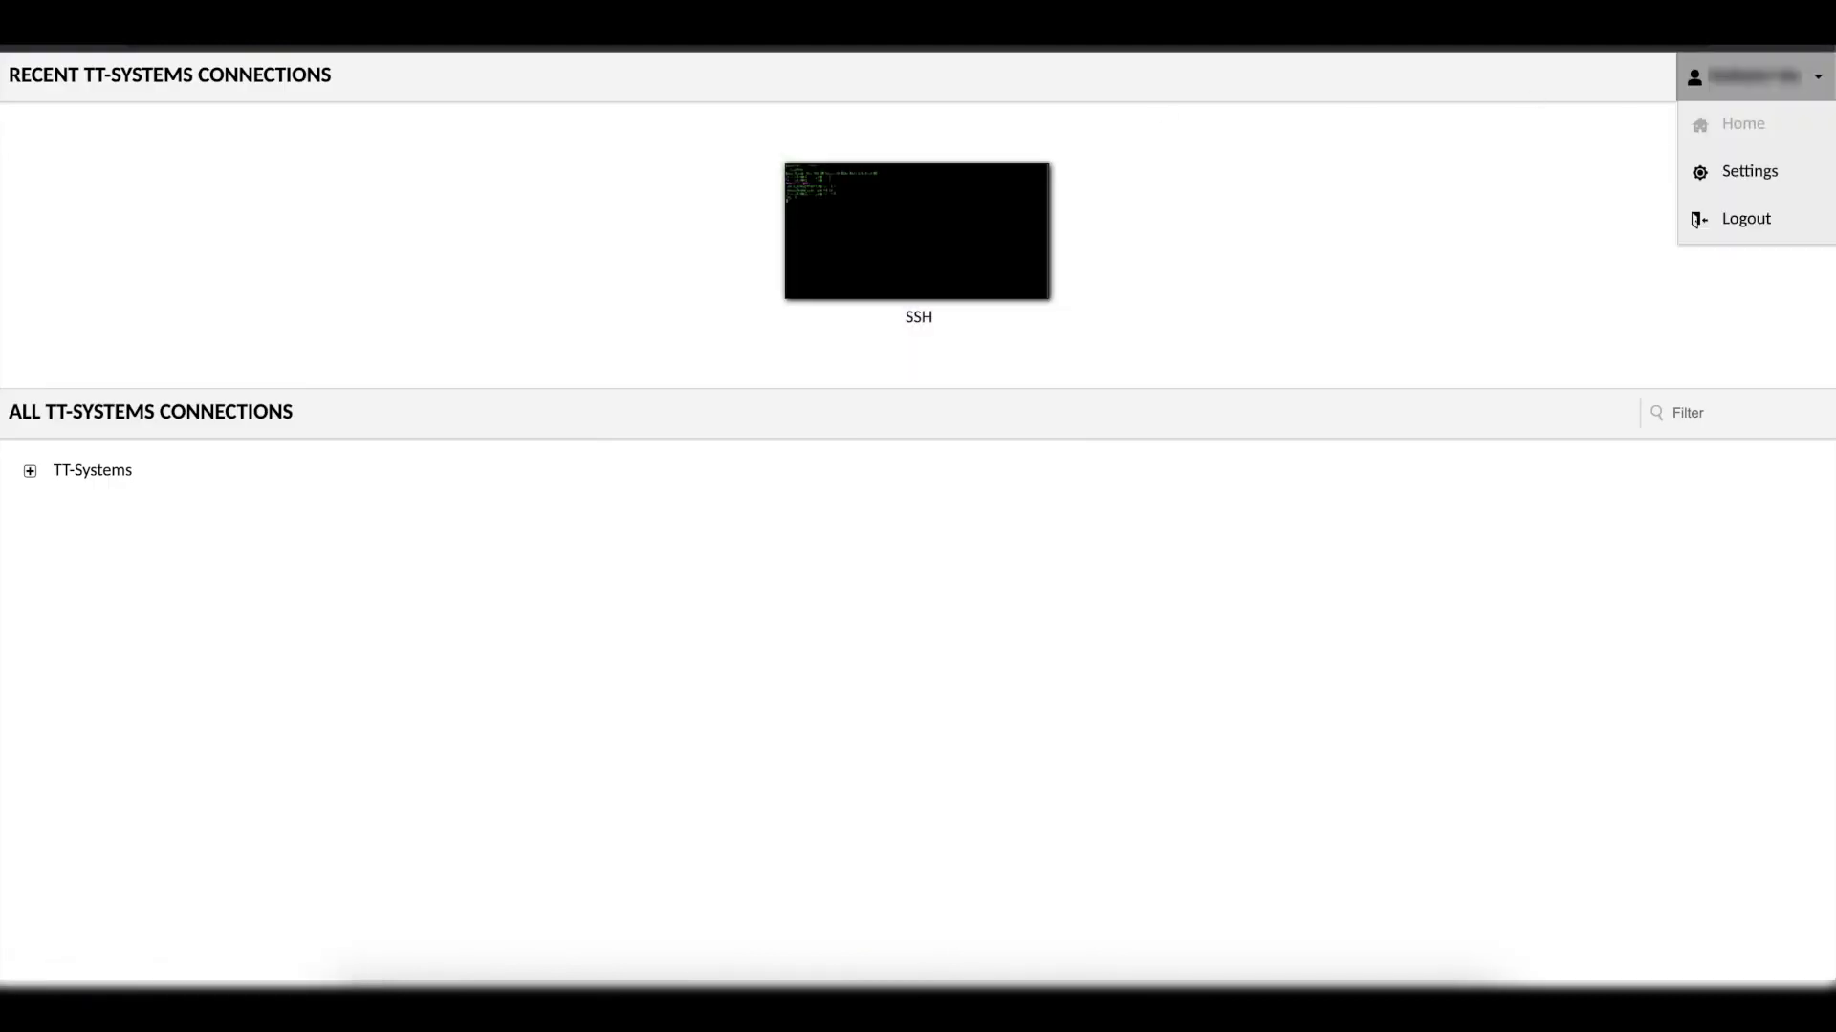
left_click(1725, 168)
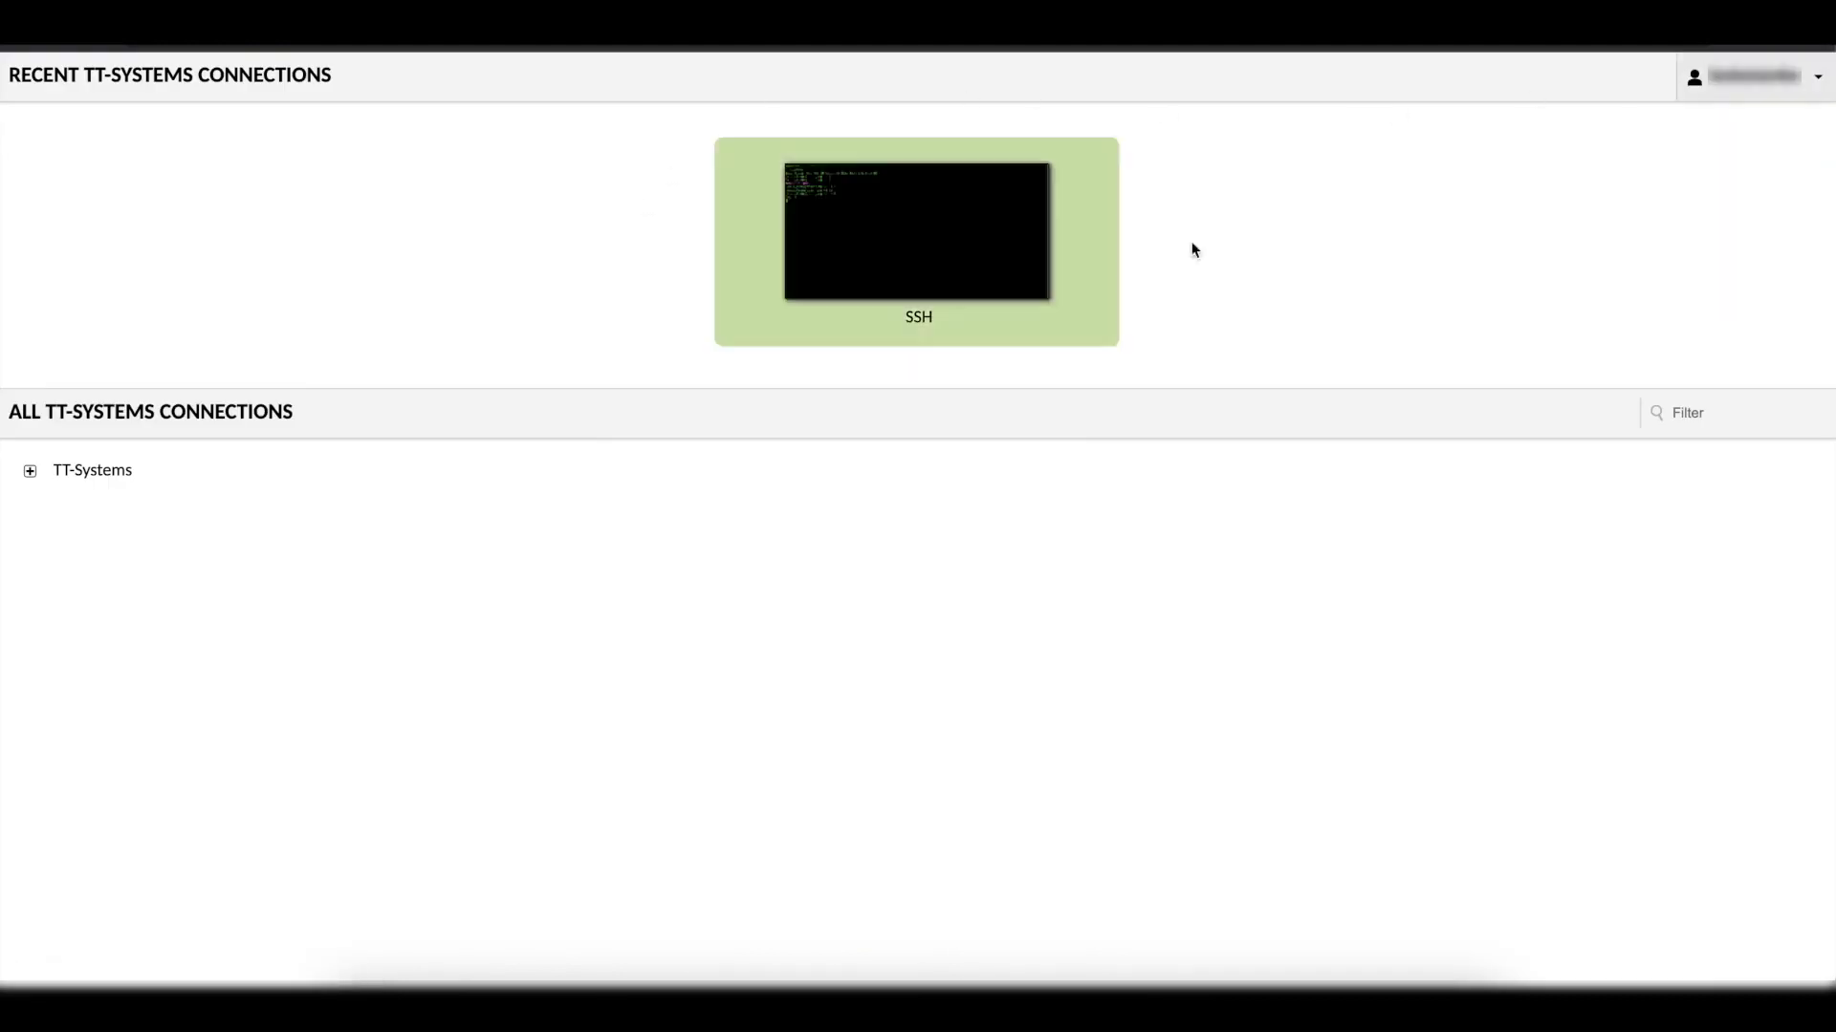
left_click(399, 144)
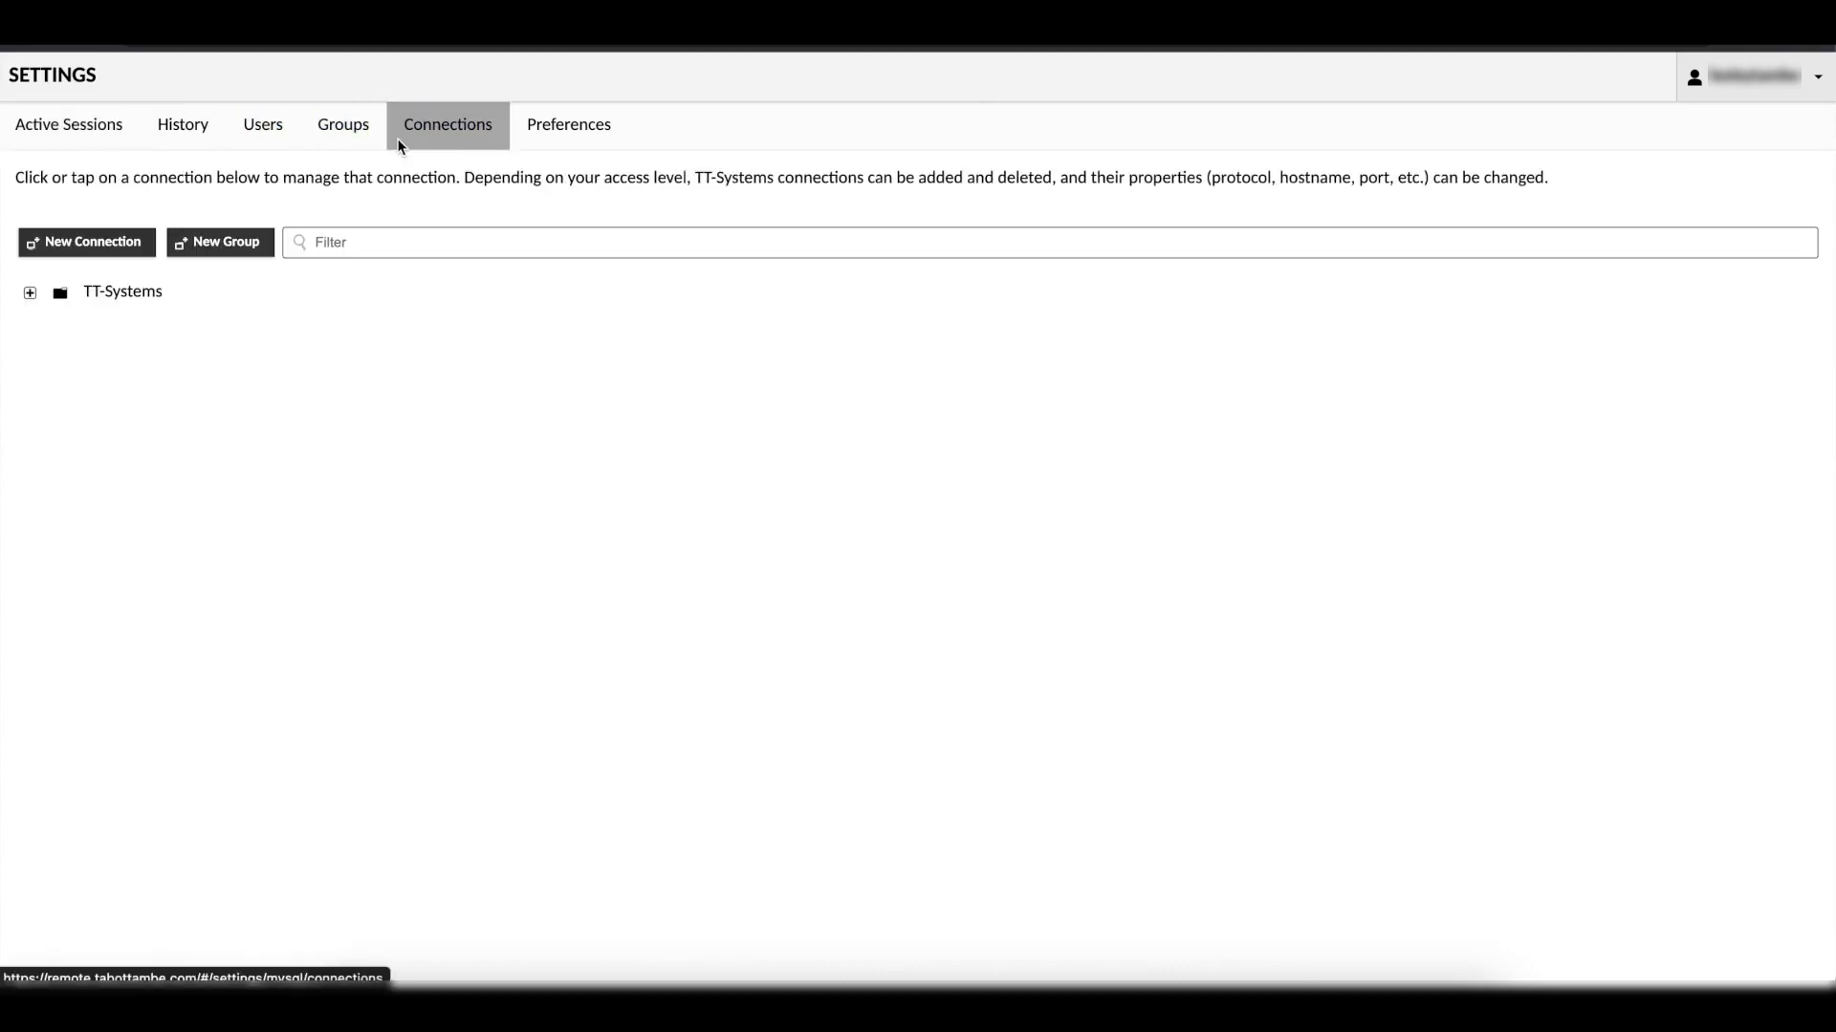
left_click(28, 296)
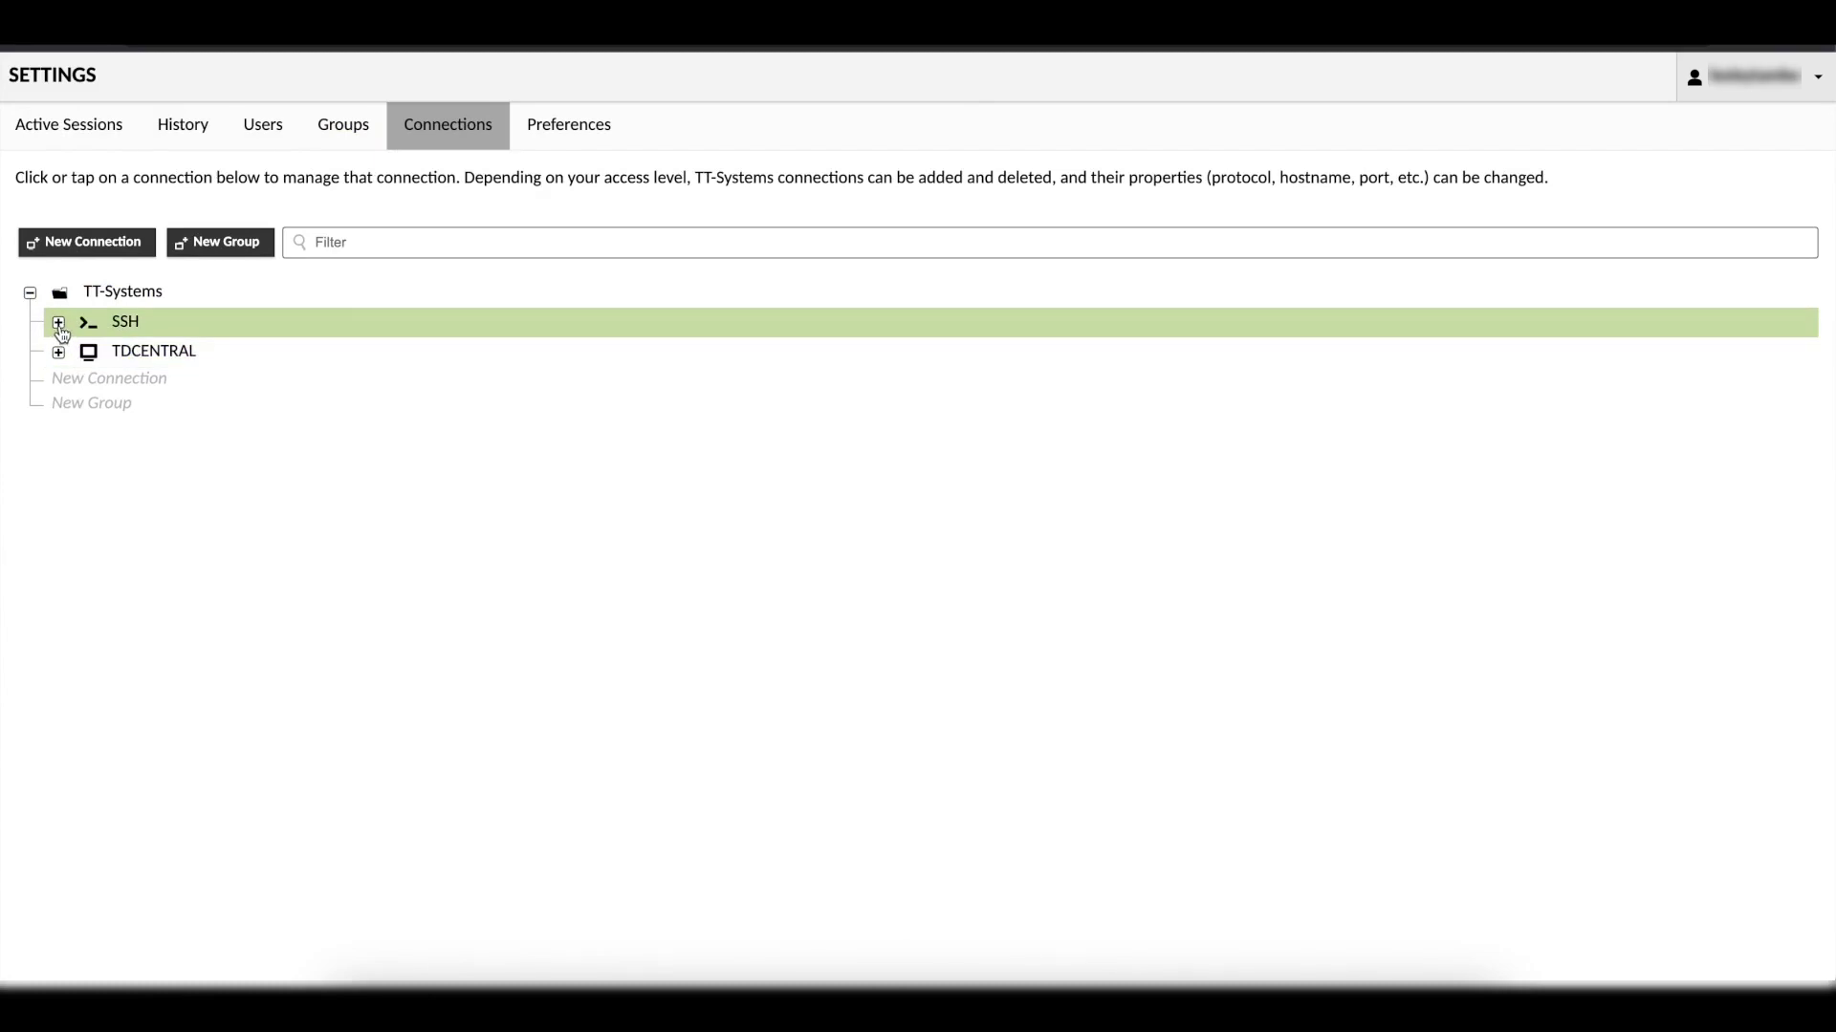
left_click(59, 322)
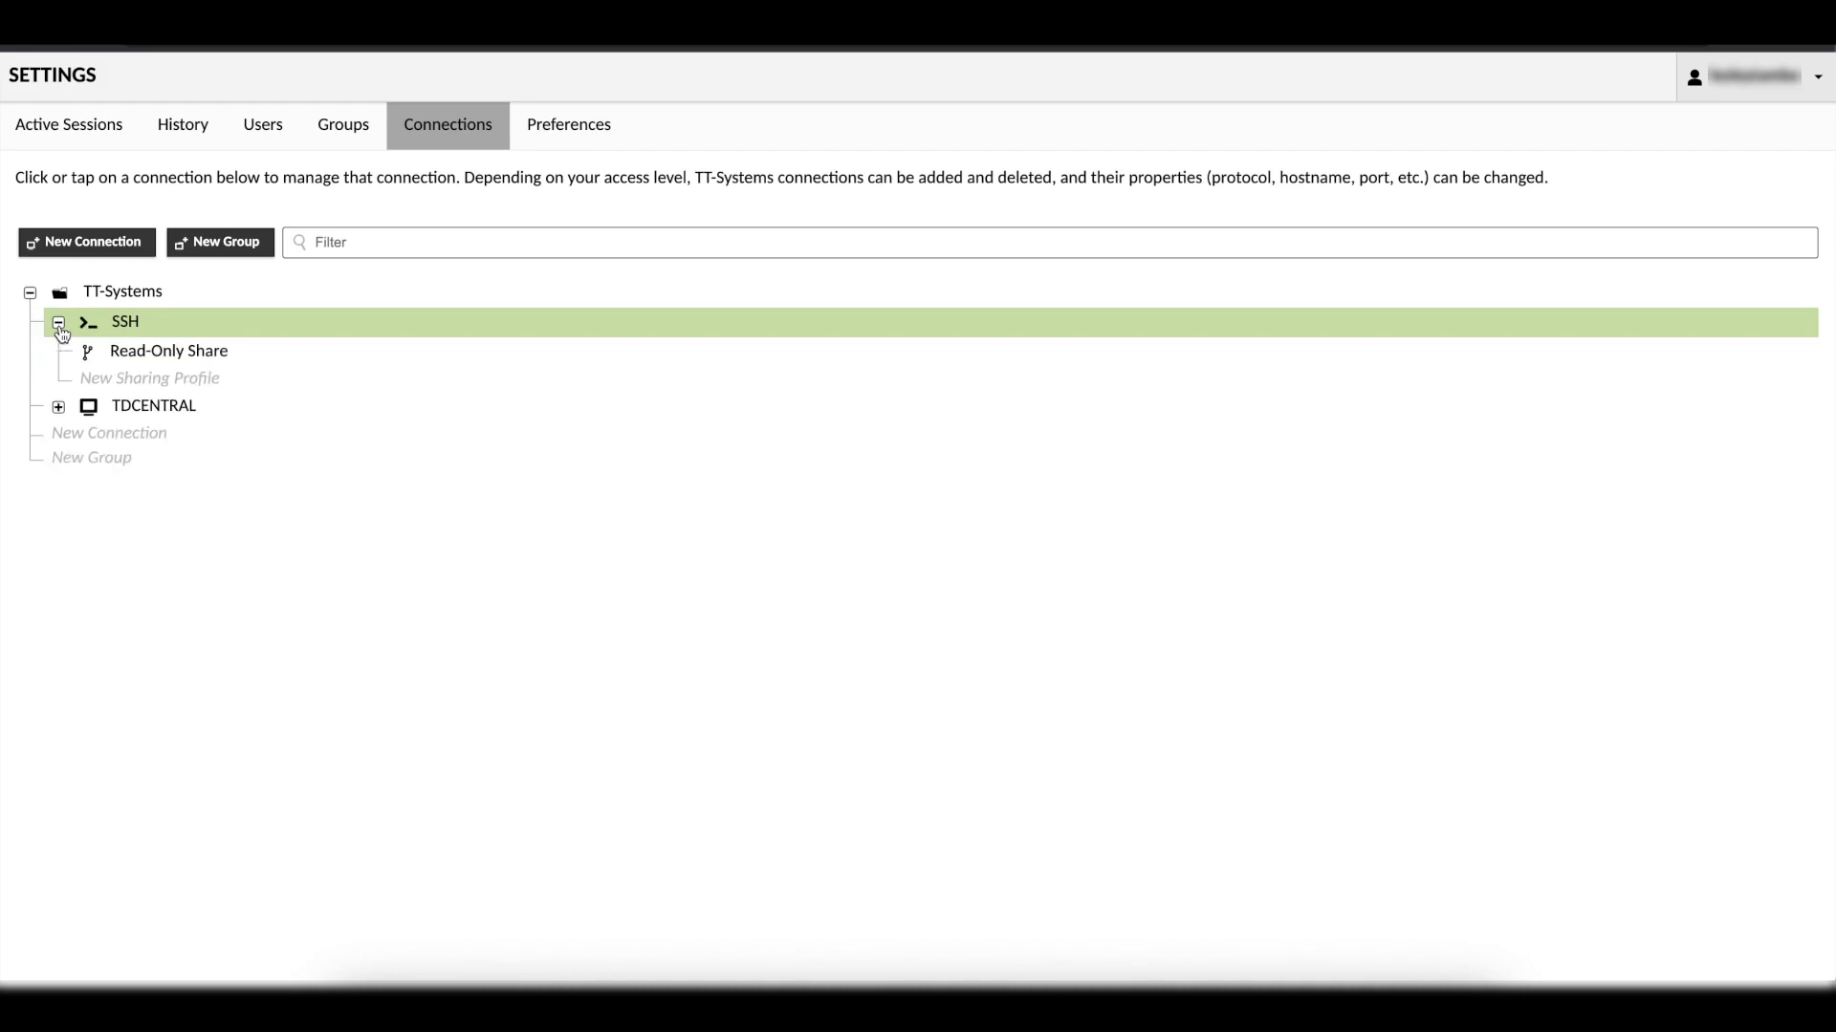
left_click(149, 379)
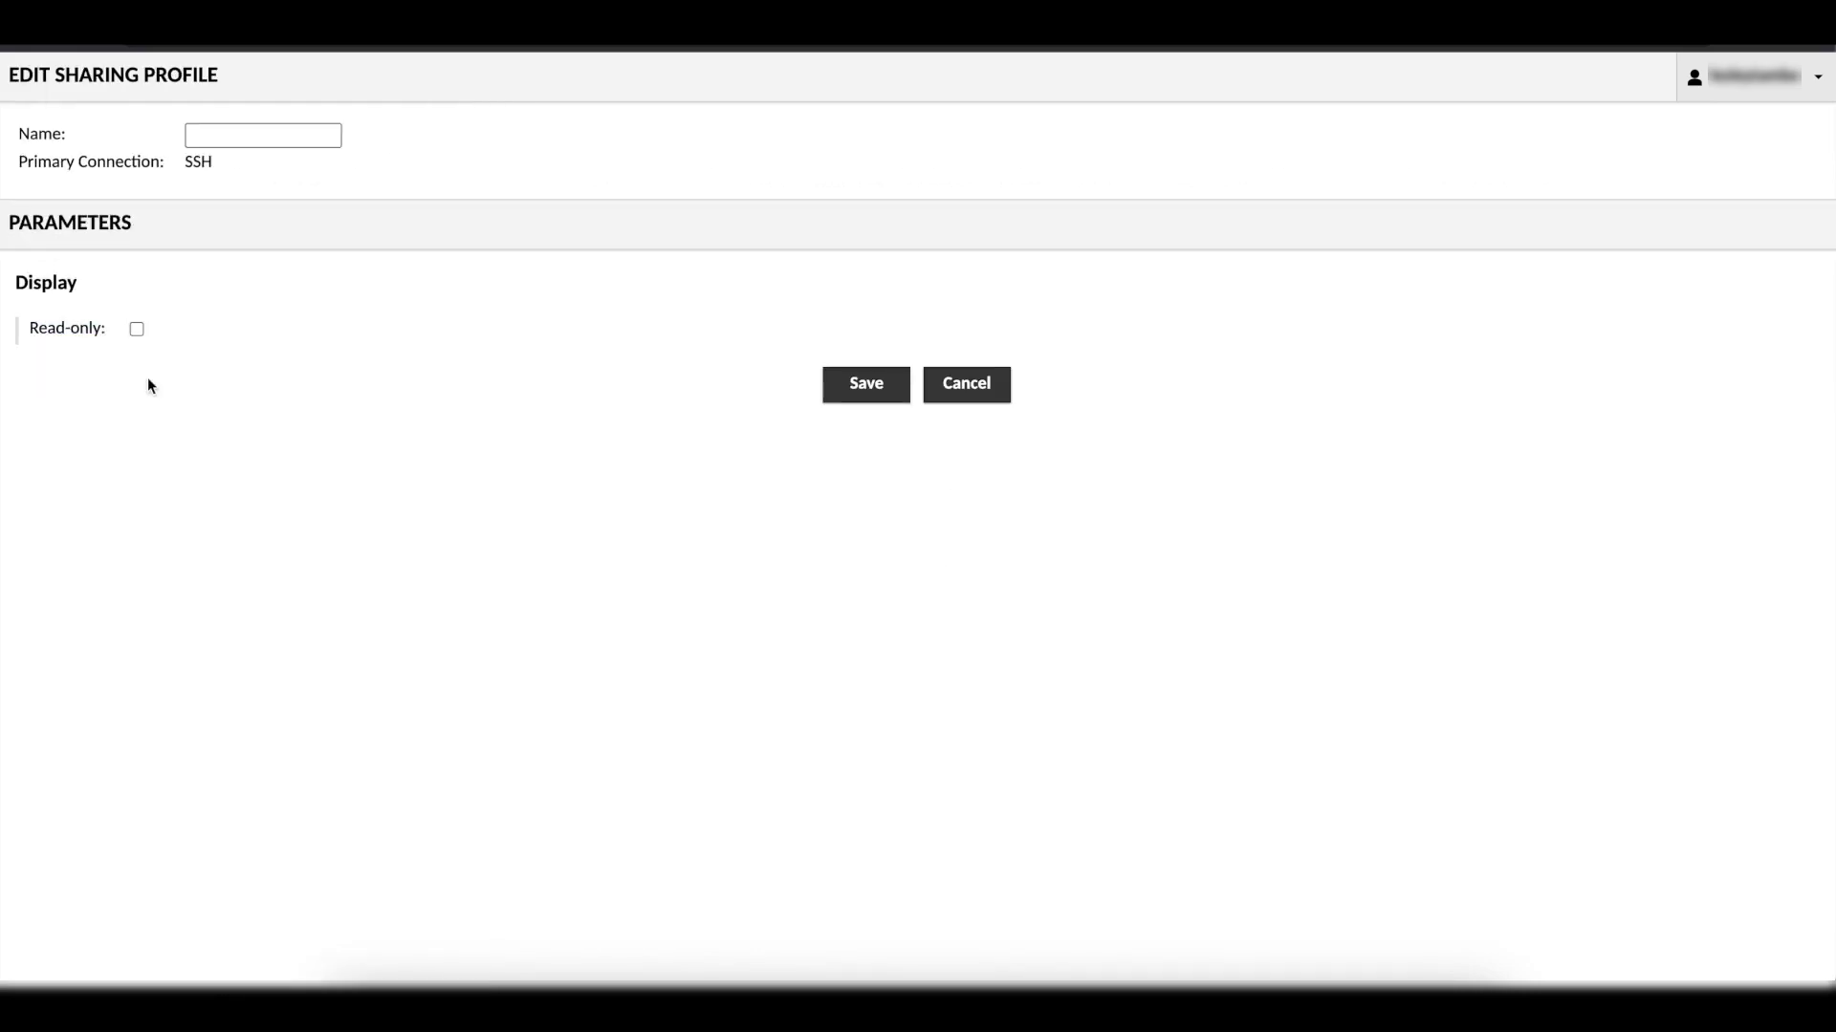
Discard the sharing profile form and reopen a fresh one for SSH
left_click(984, 383)
left_click(32, 295)
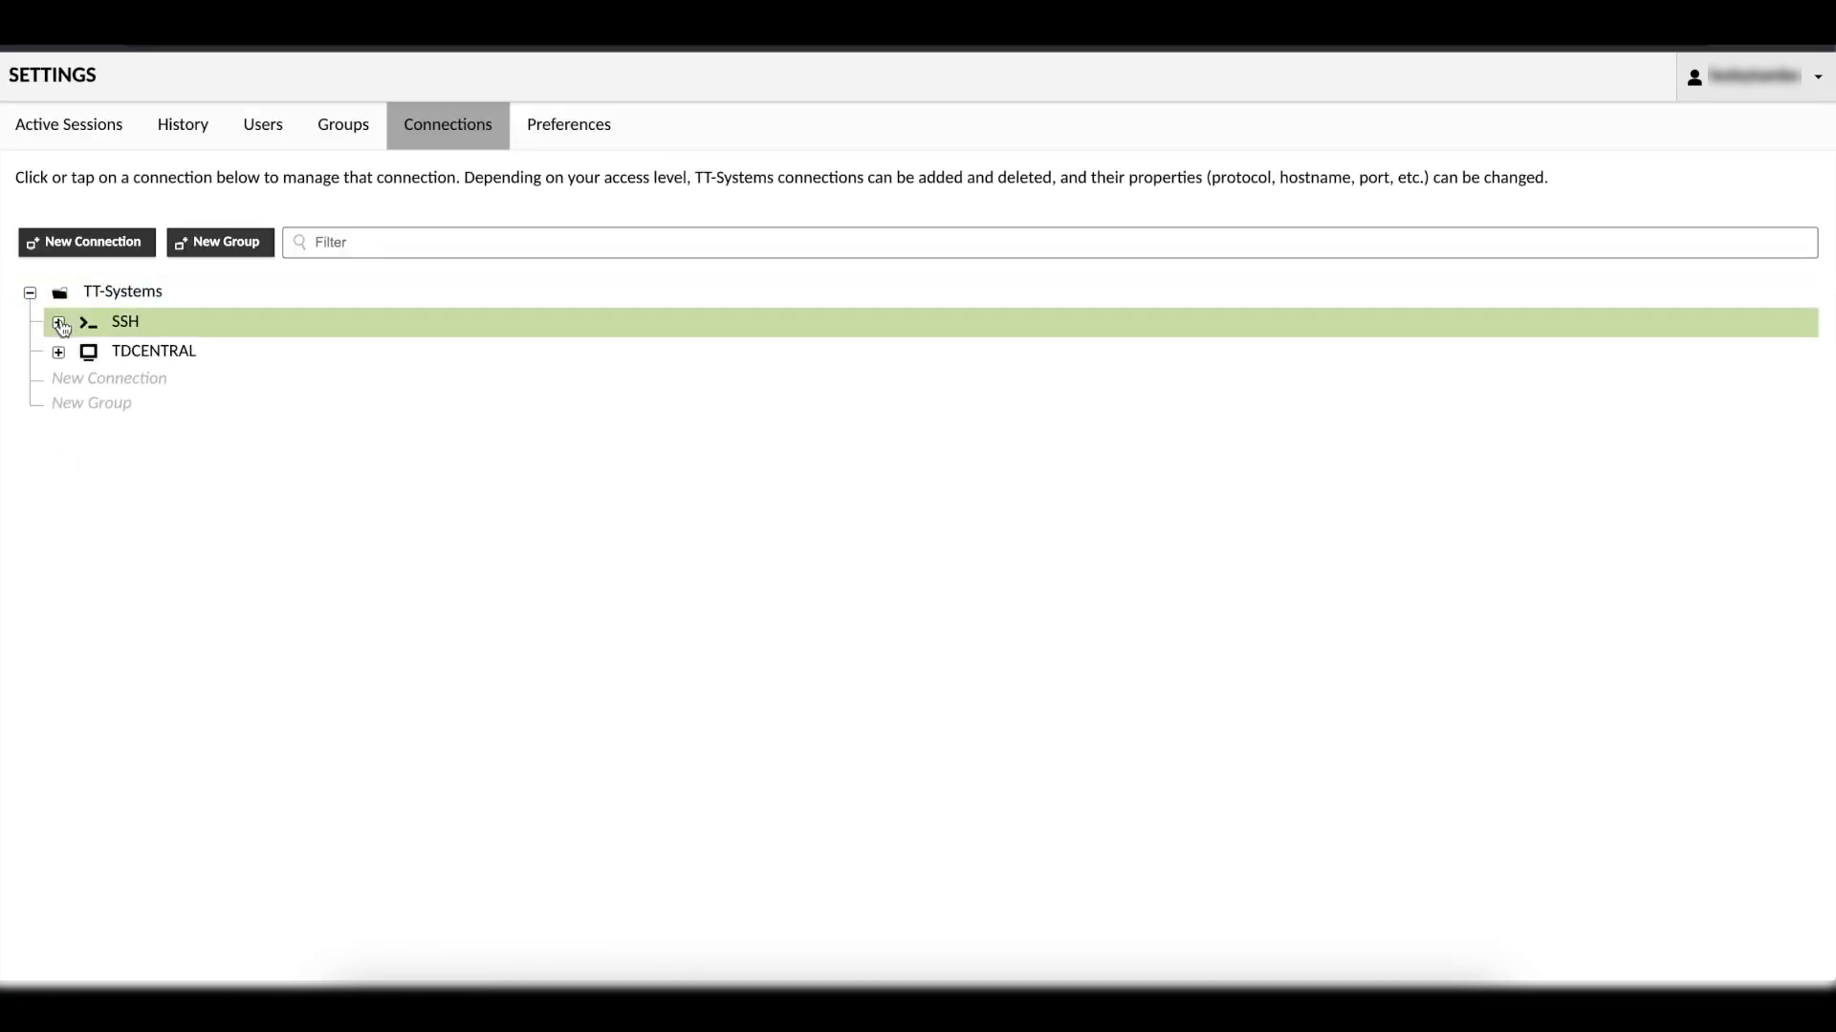
left_click(57, 322)
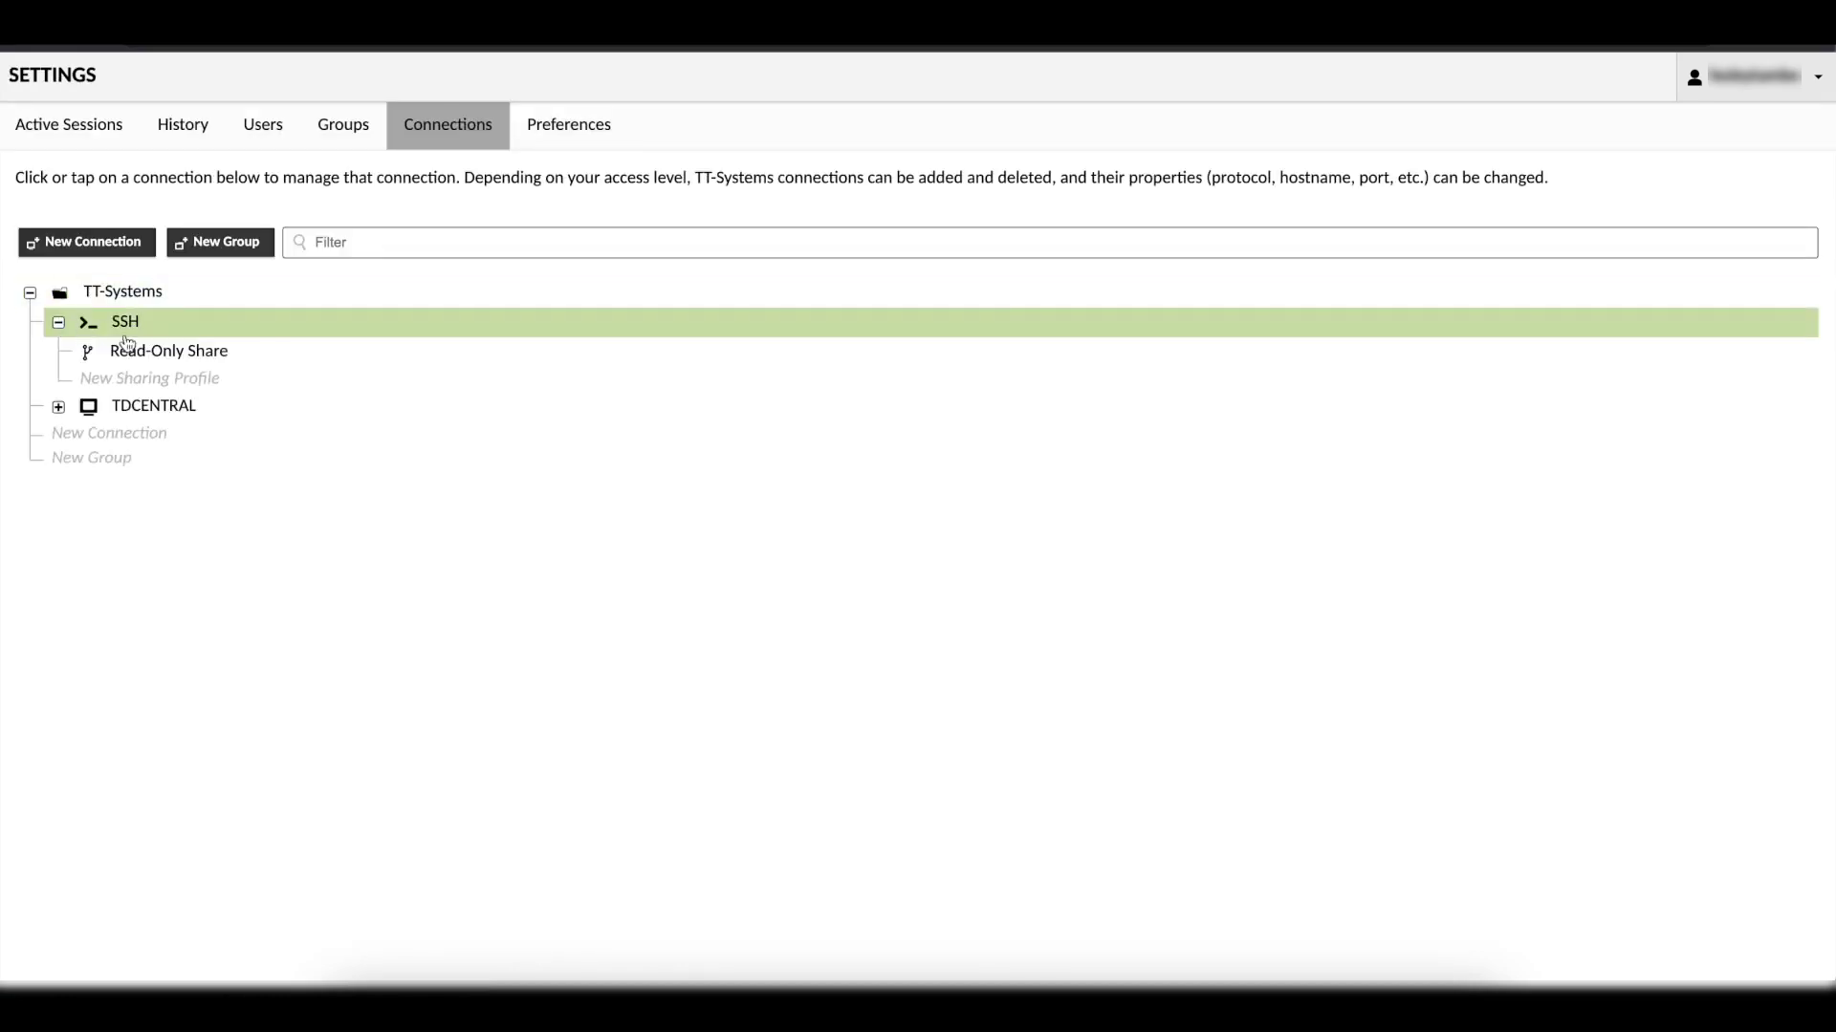
left_click(118, 383)
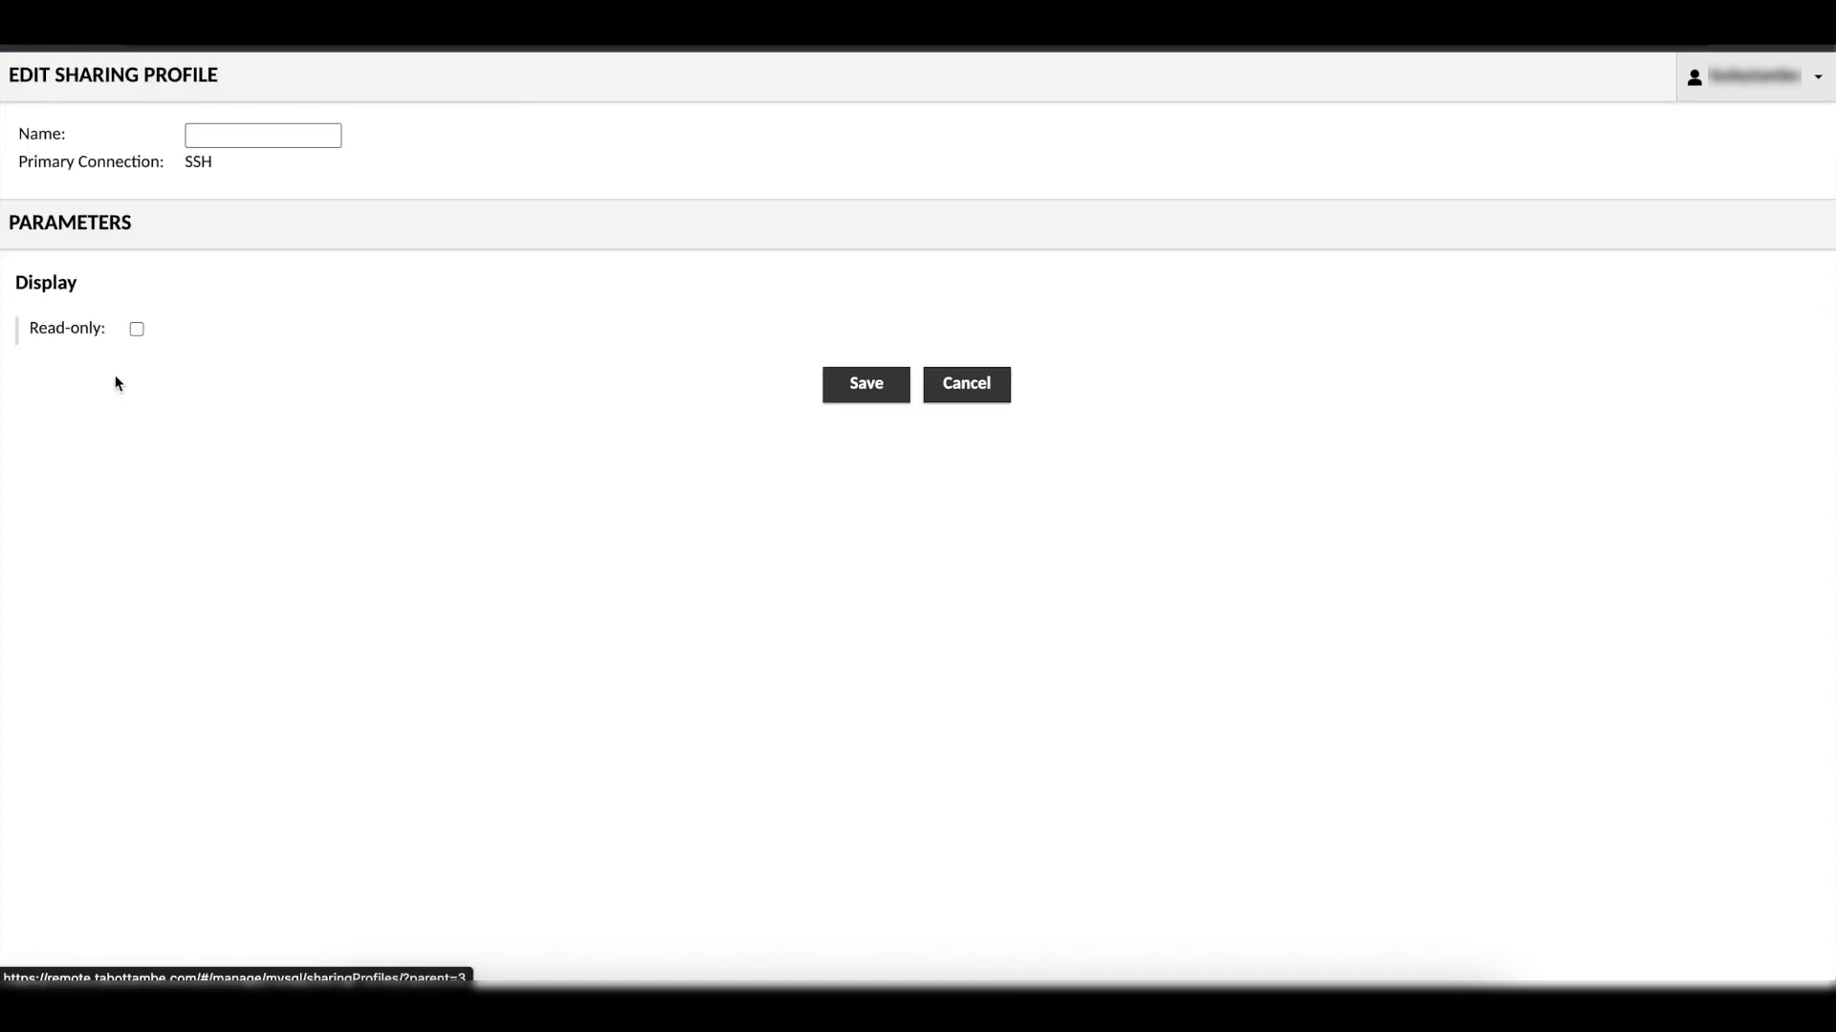
left_click(216, 139)
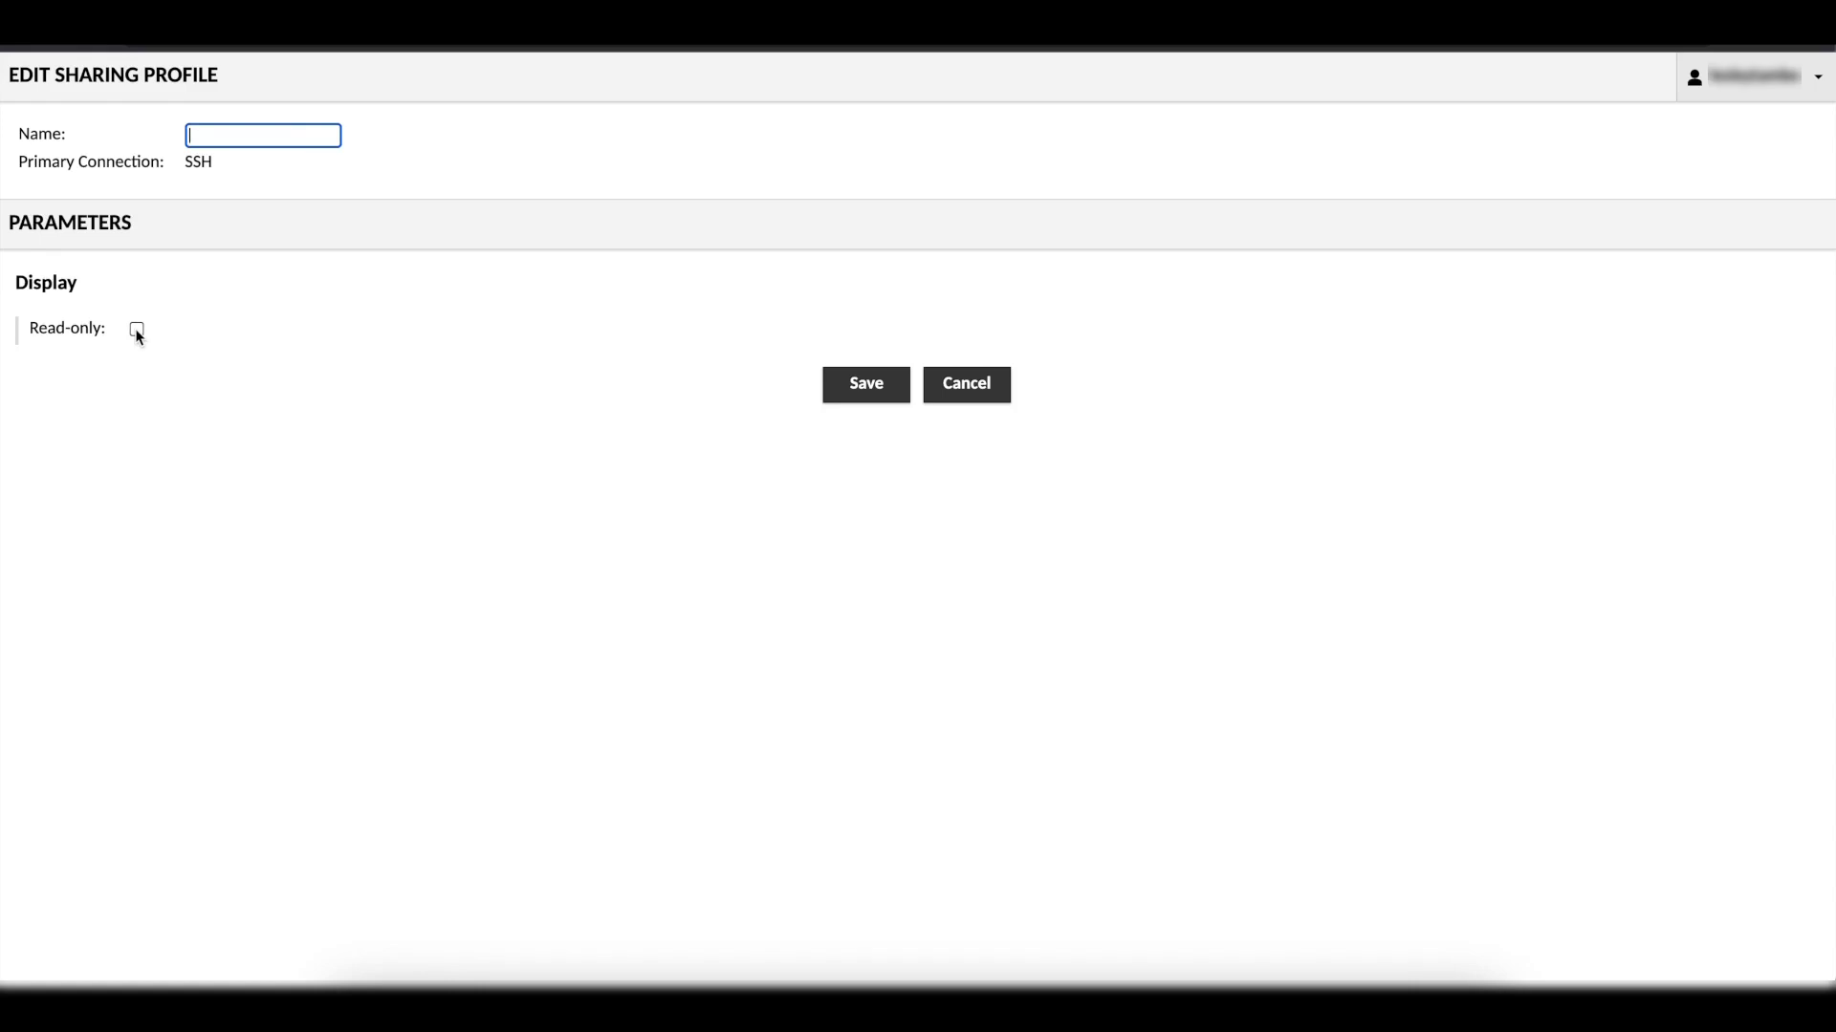
Discard it again, reopen a new SSH sharing profile, and tick Read-only
left_click(965, 382)
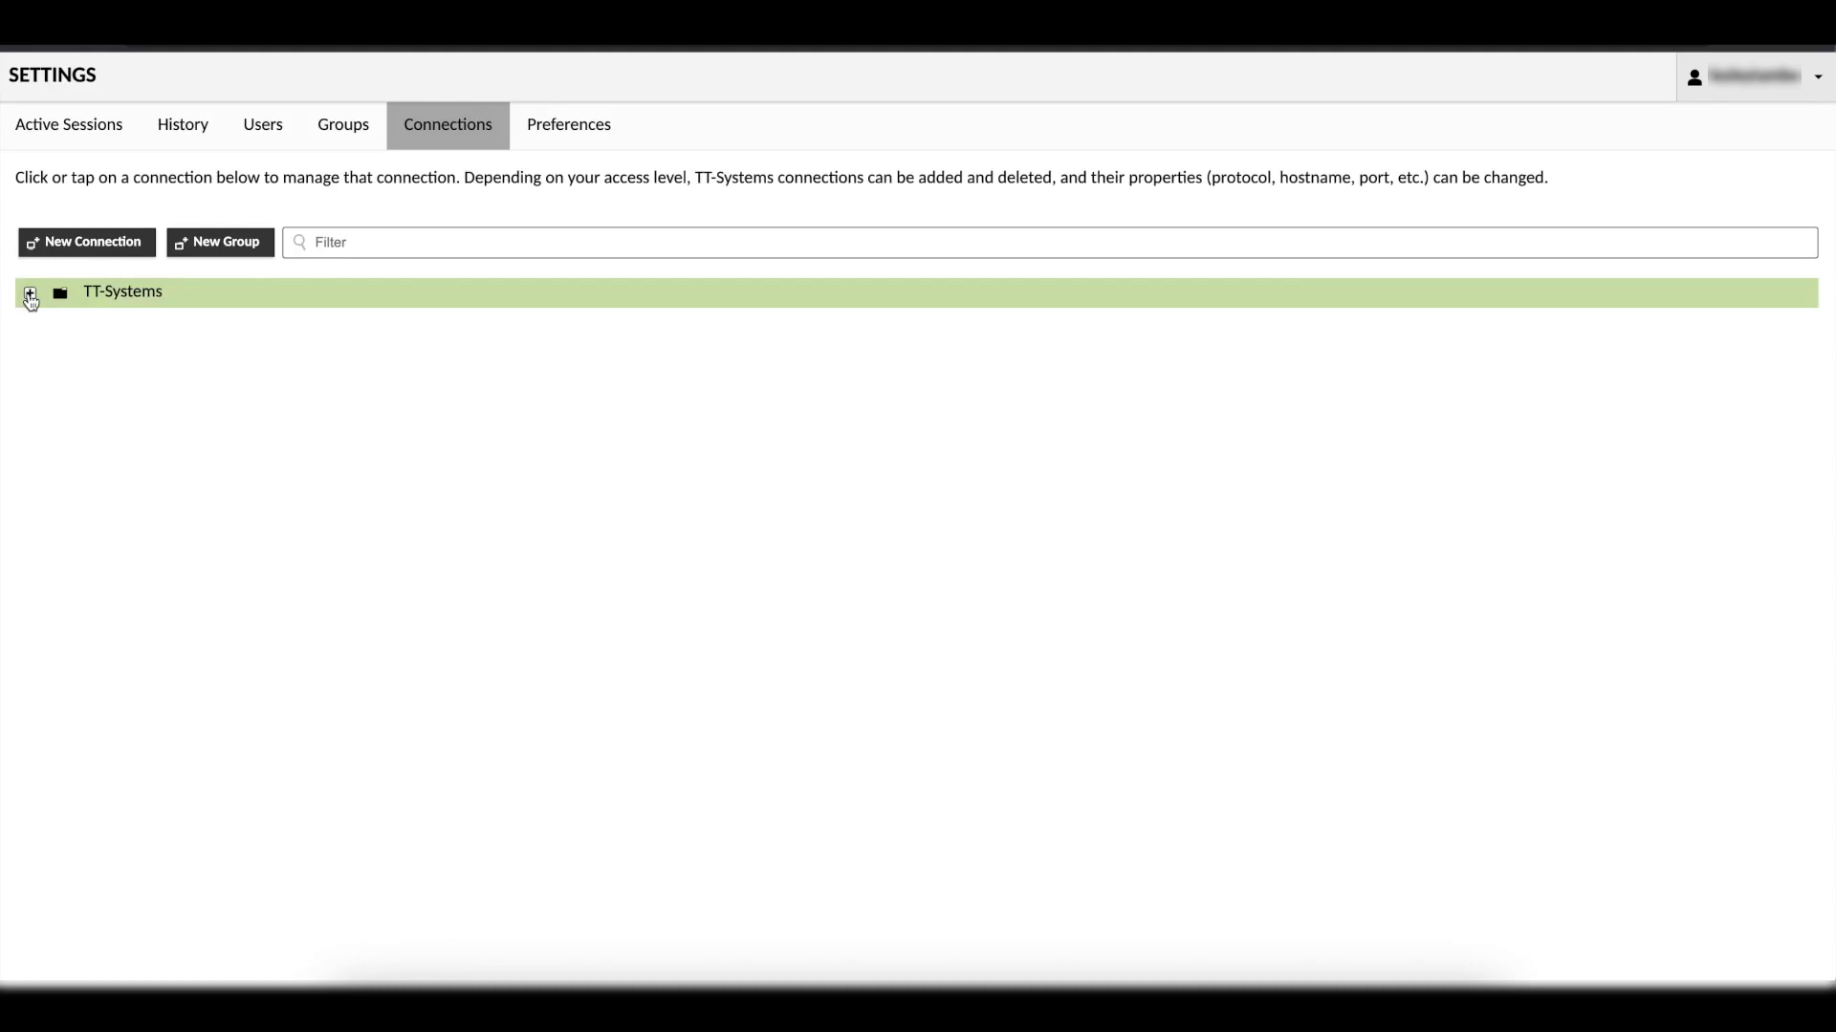
left_click(31, 293)
left_click(57, 321)
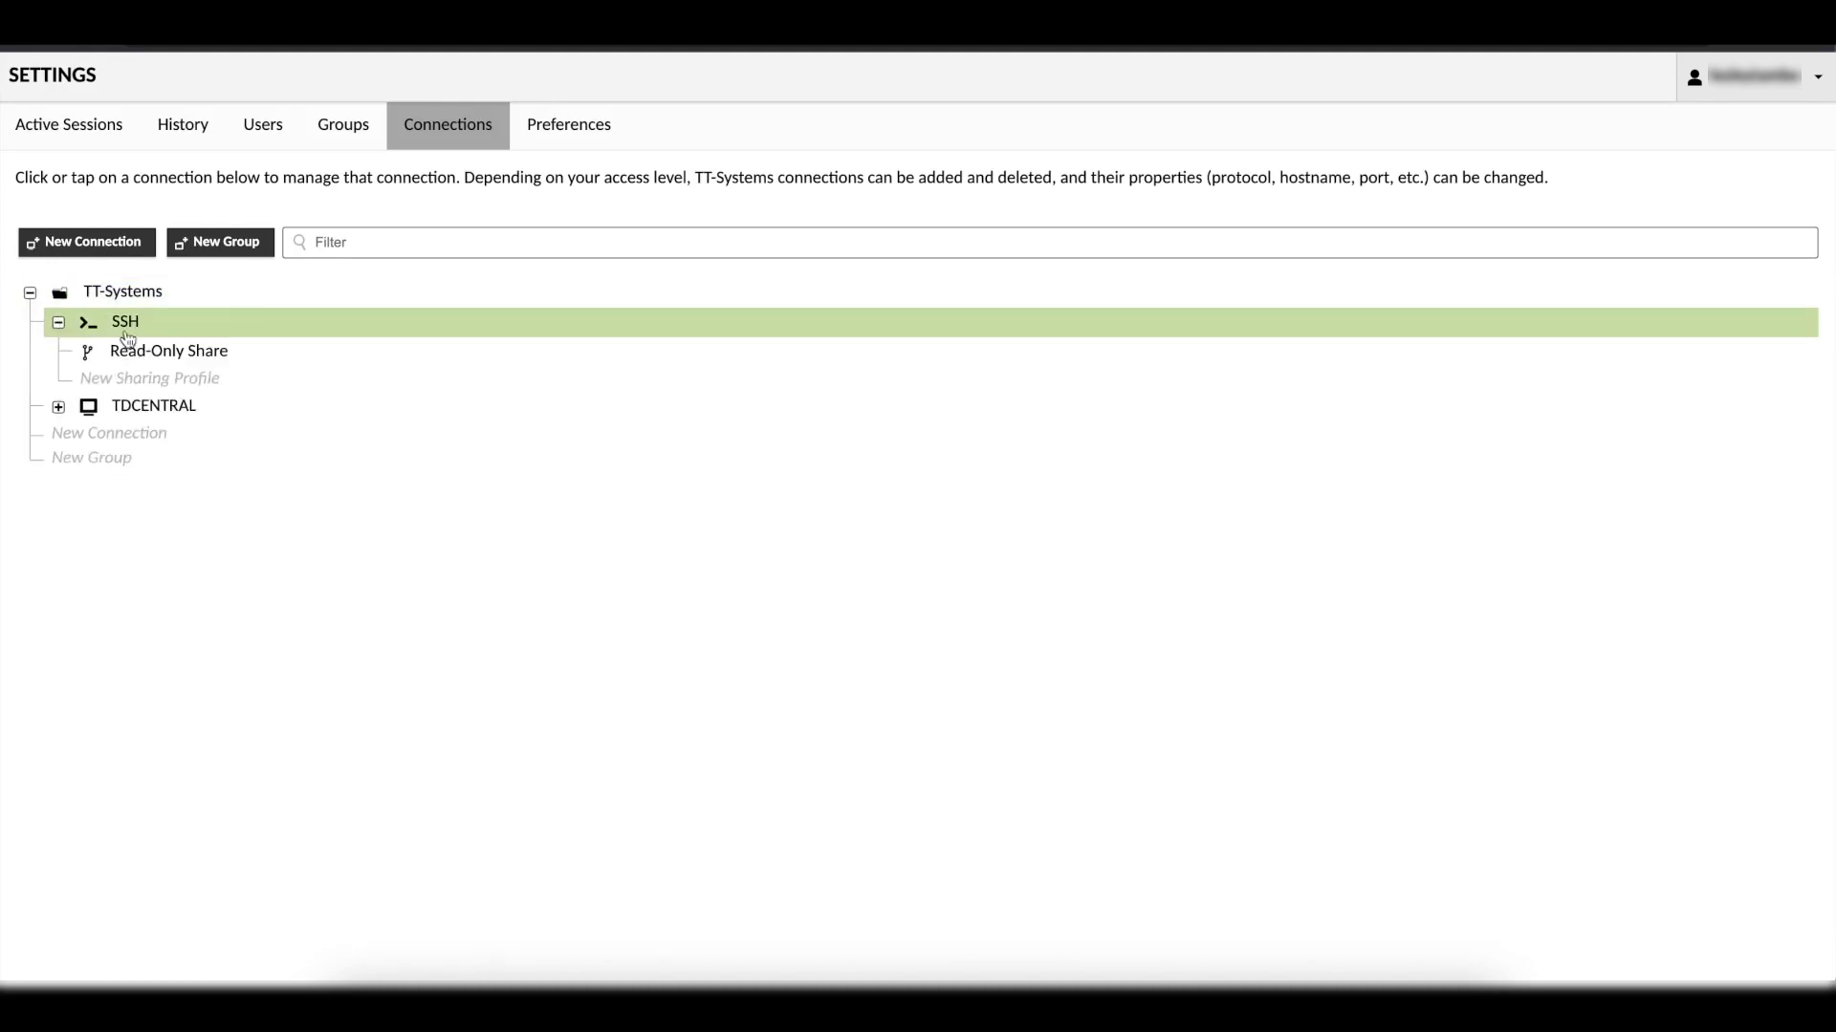
left_click(126, 381)
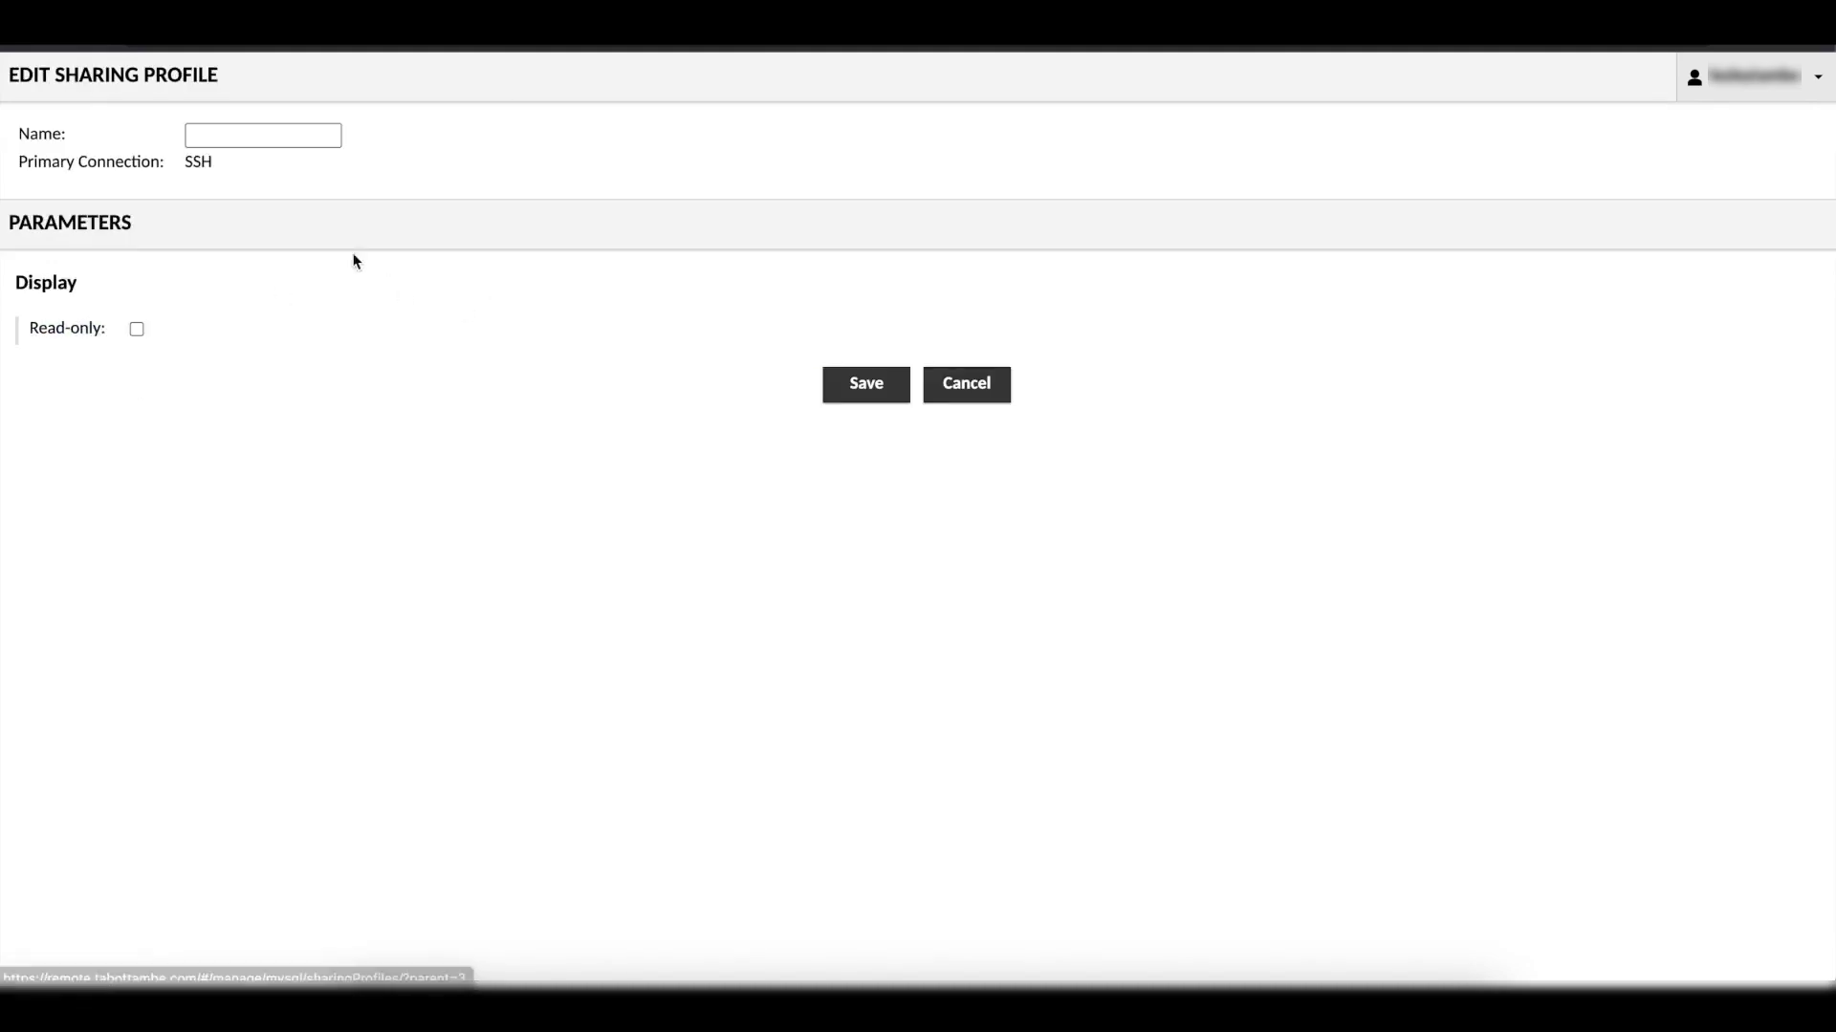
left_click(214, 138)
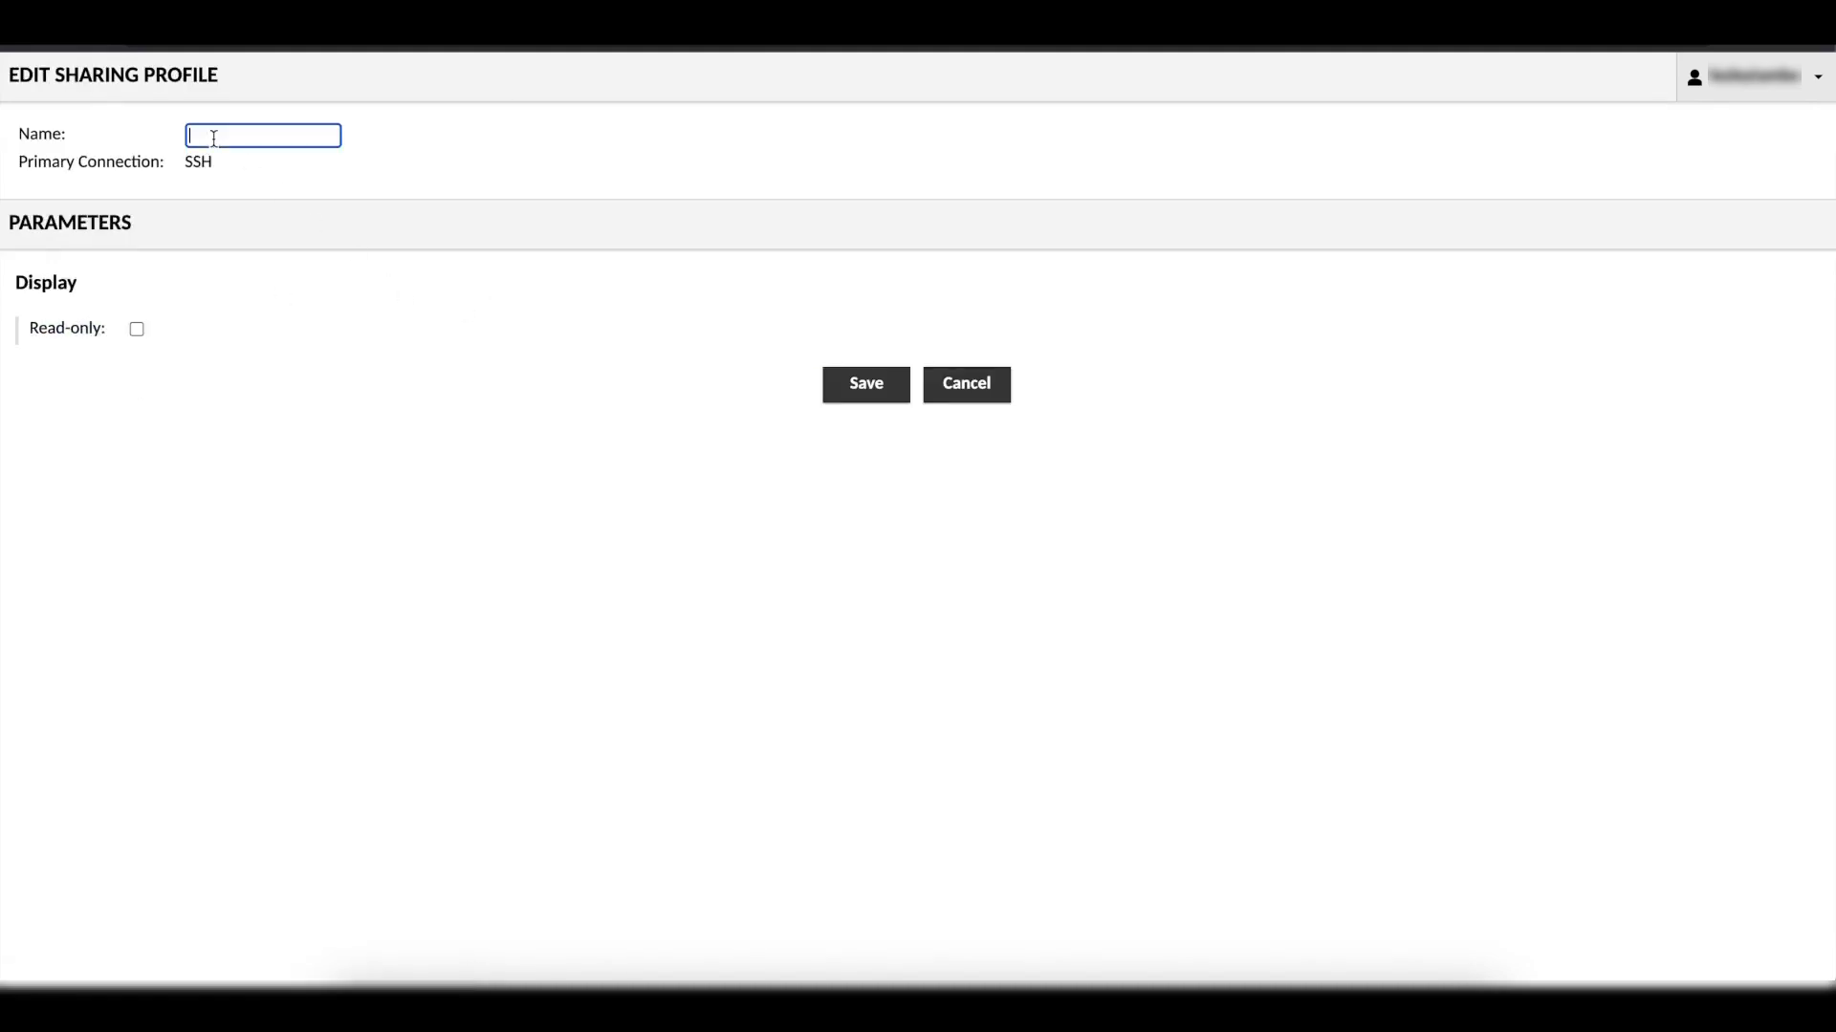
left_click(134, 331)
Leave the sharing profile unsaved and return to the Guacamole home page
left_click(969, 388)
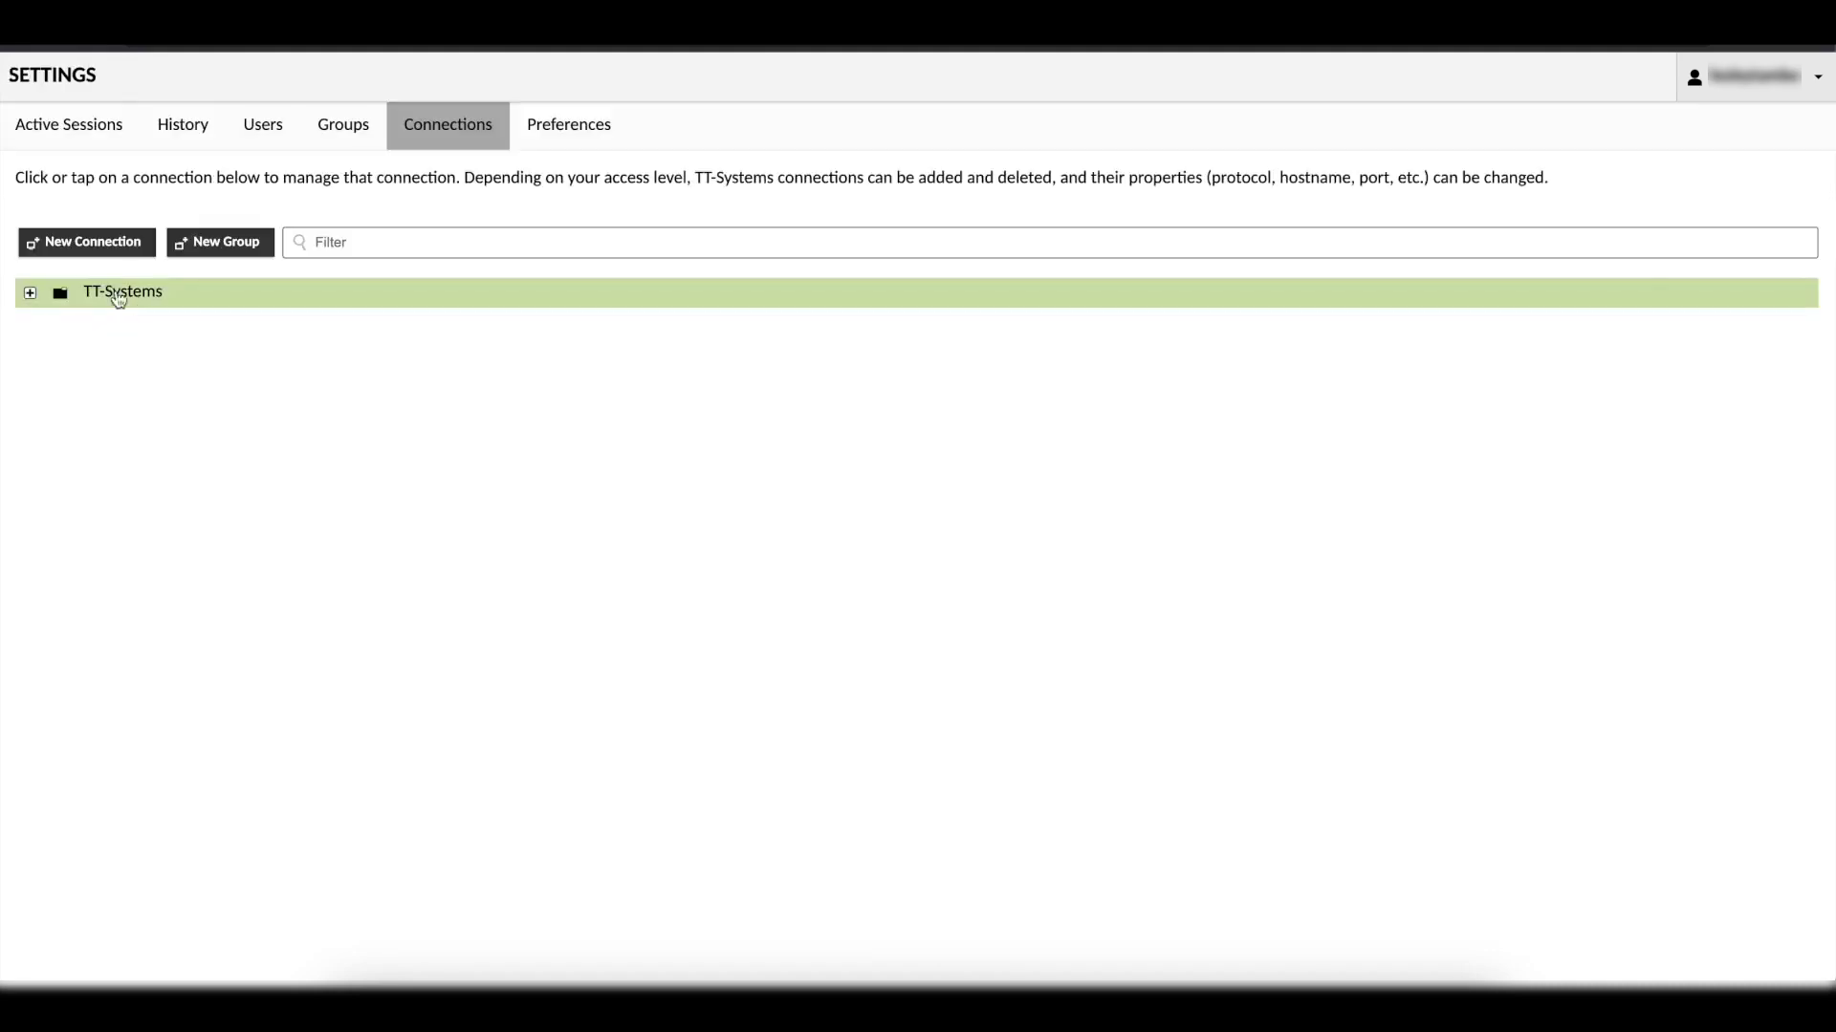
left_click(28, 293)
left_click(57, 322)
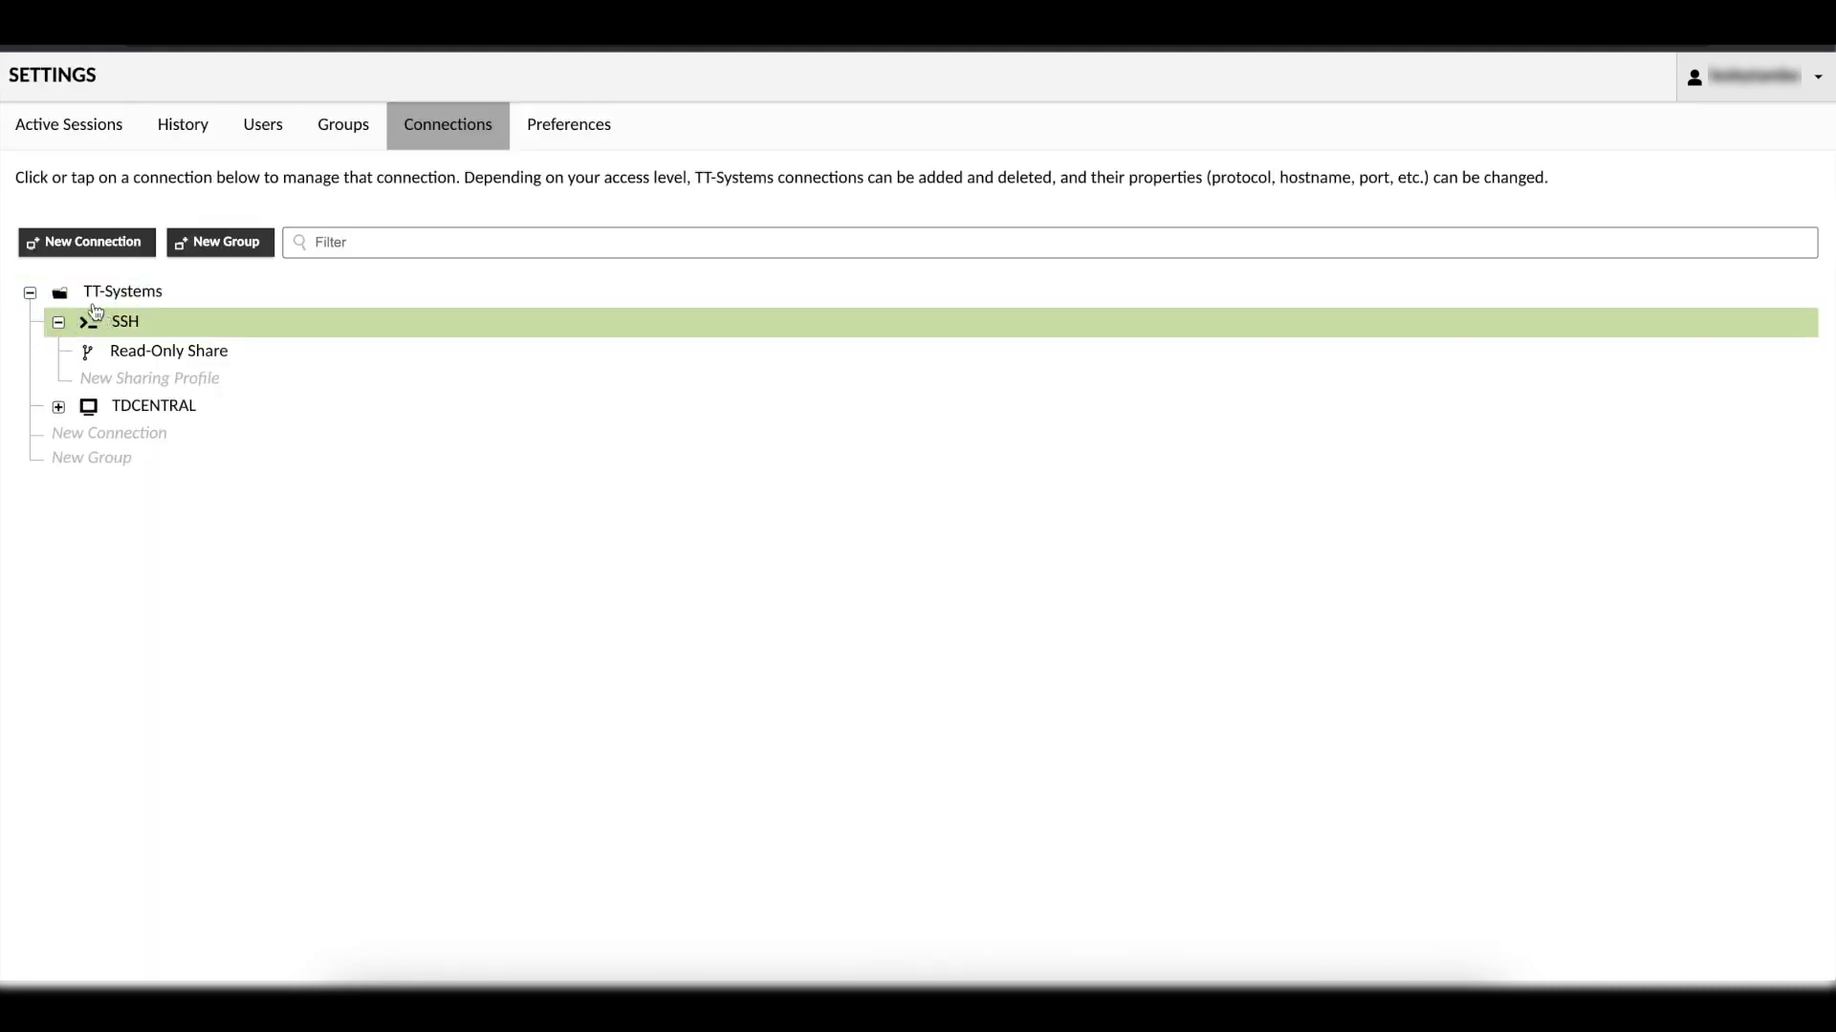
left_click(1752, 79)
left_click(1696, 129)
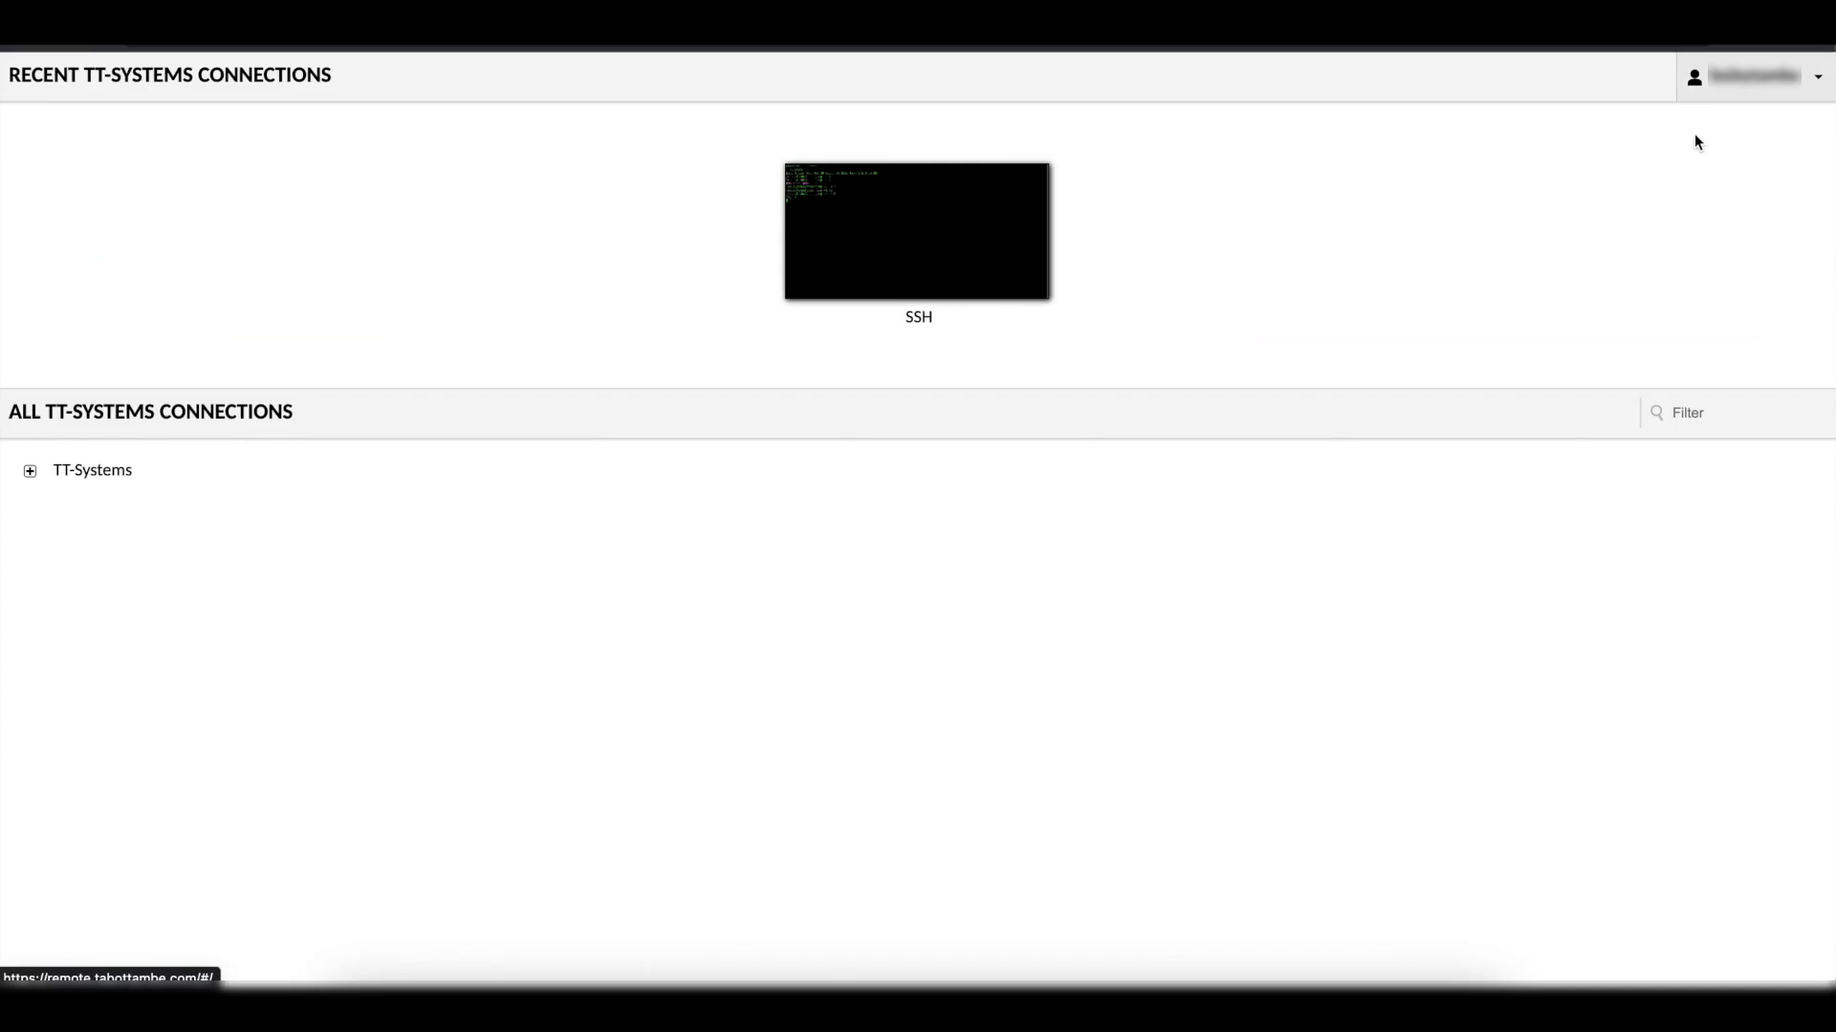
Open the TT-Systems SSH connection, log in with the password, and show the side menu
left_click(29, 471)
left_click(95, 500)
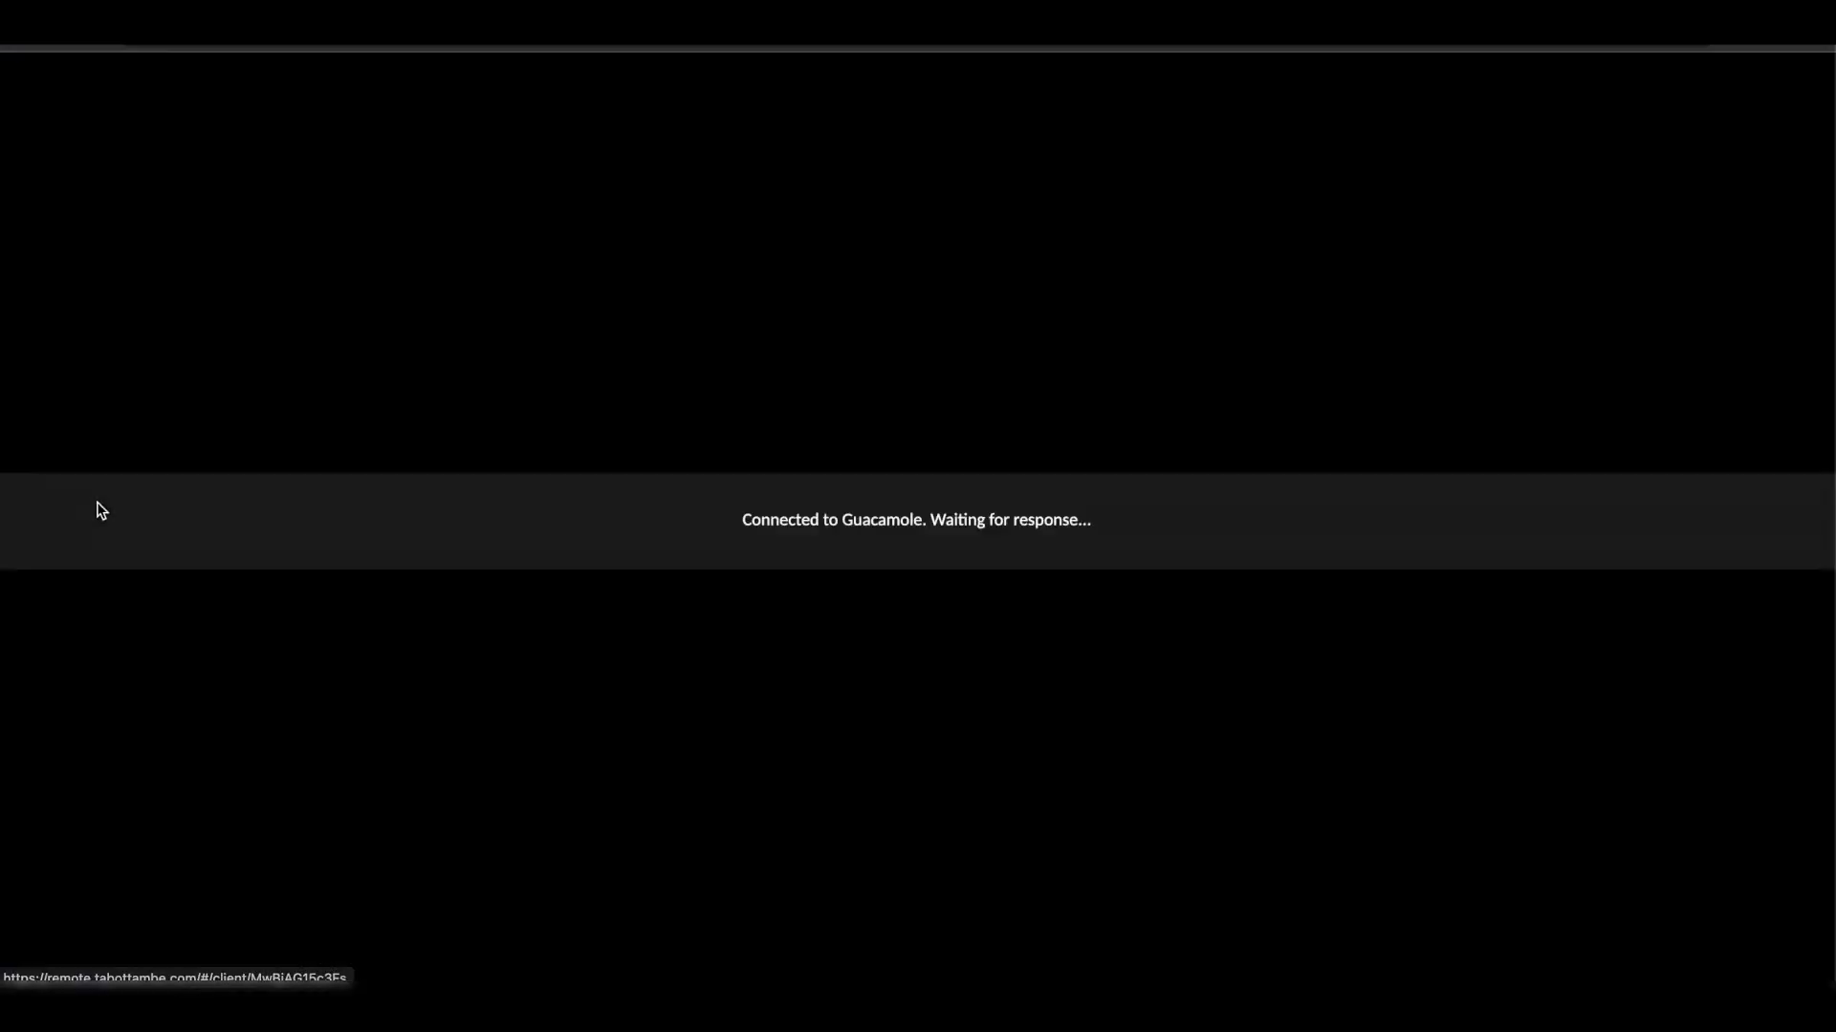
type("**")
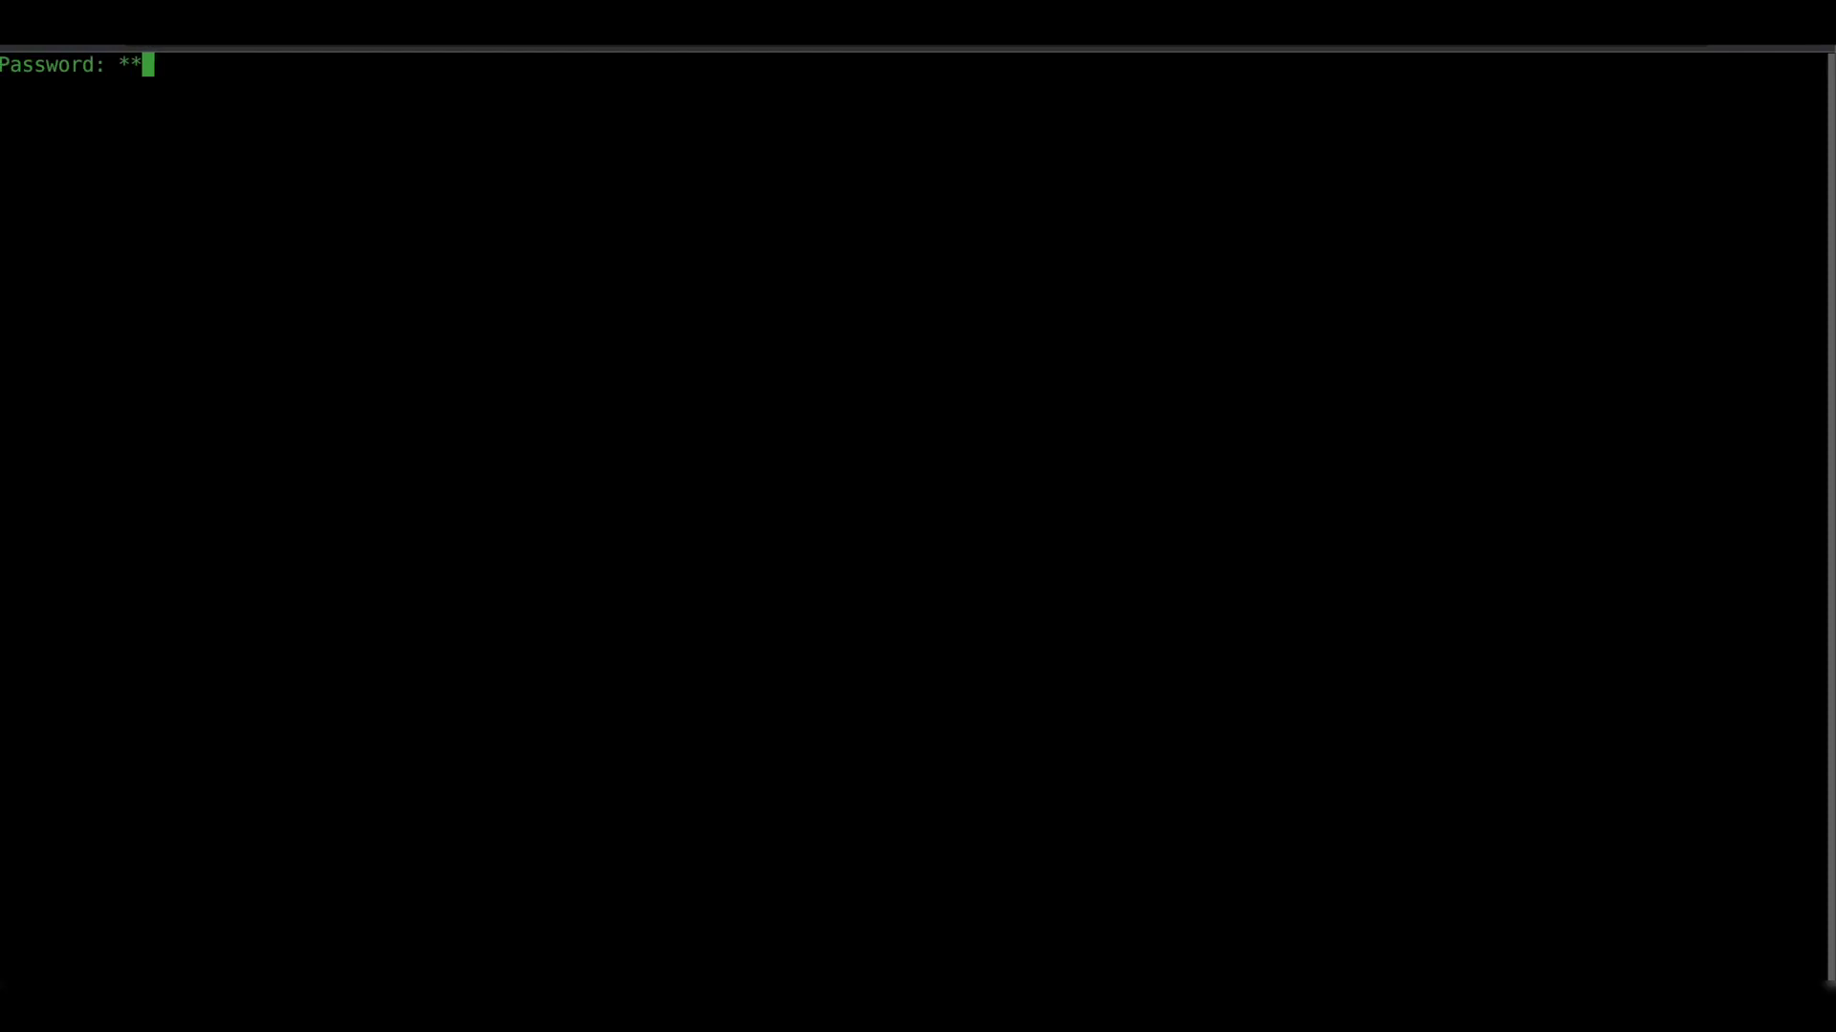
type("***********")
type("*")
key("Return")
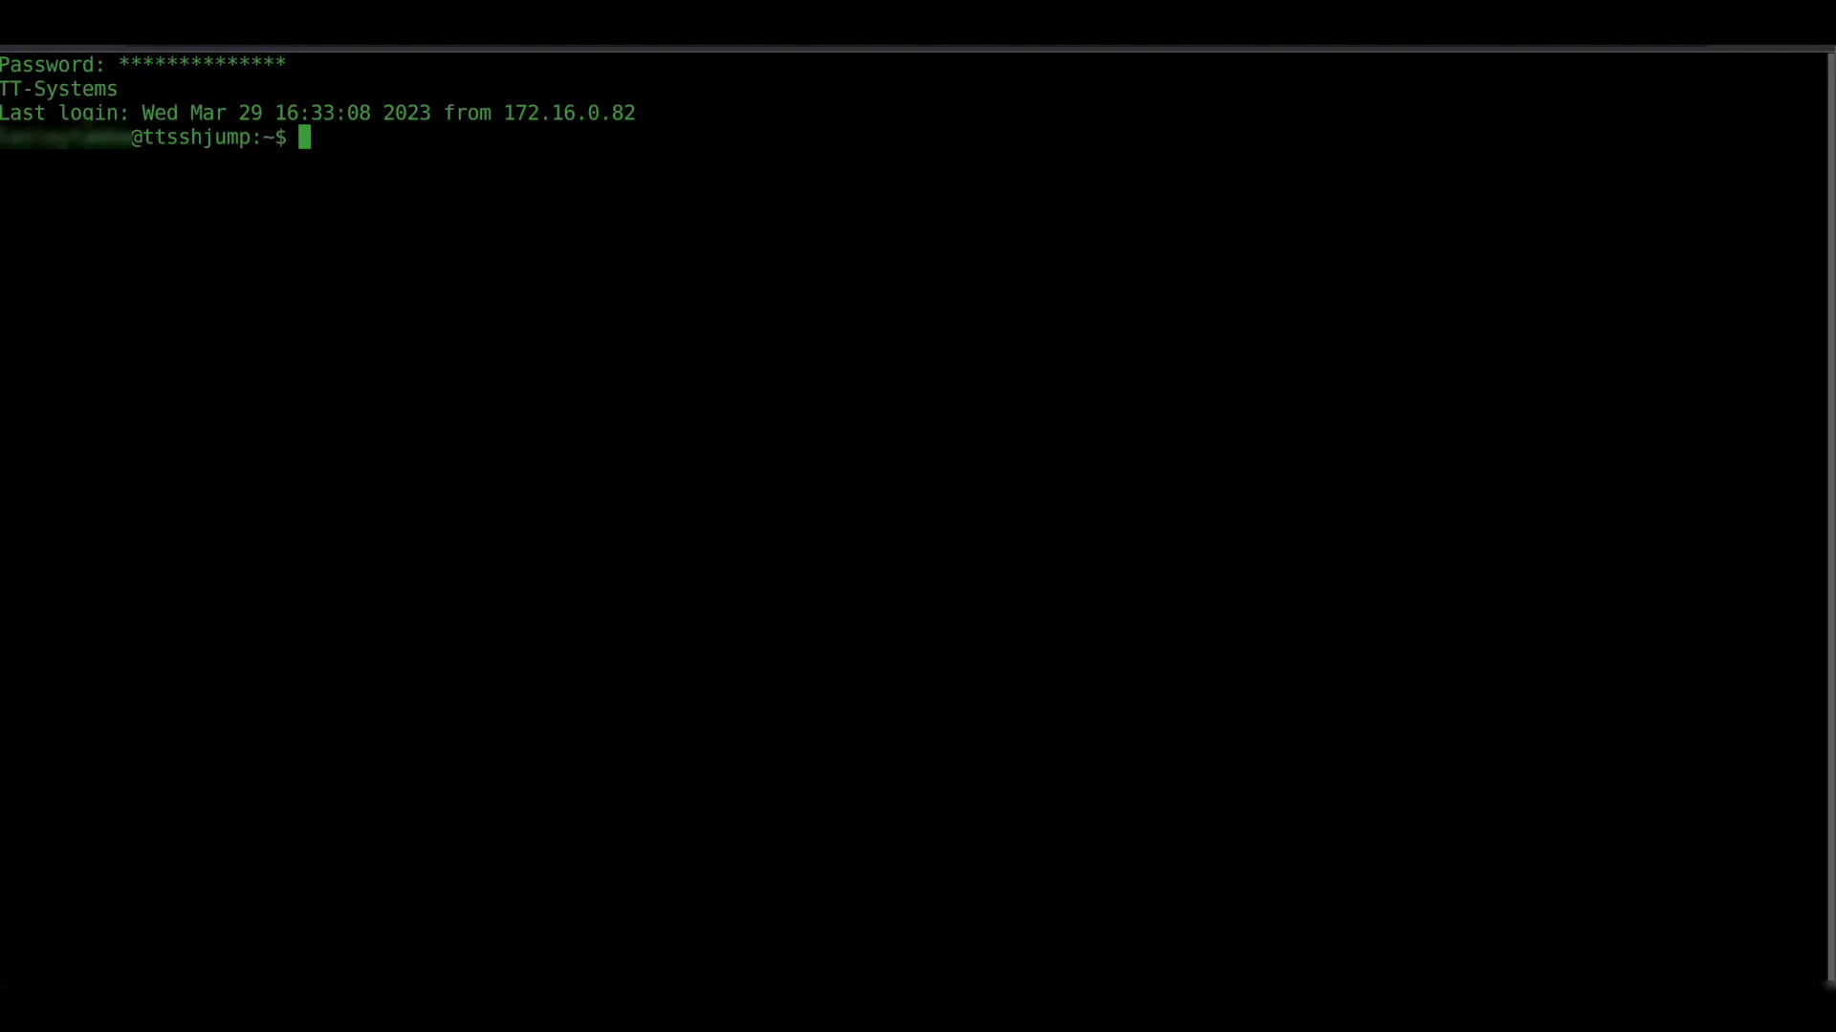
key("ctrl+alt+shift")
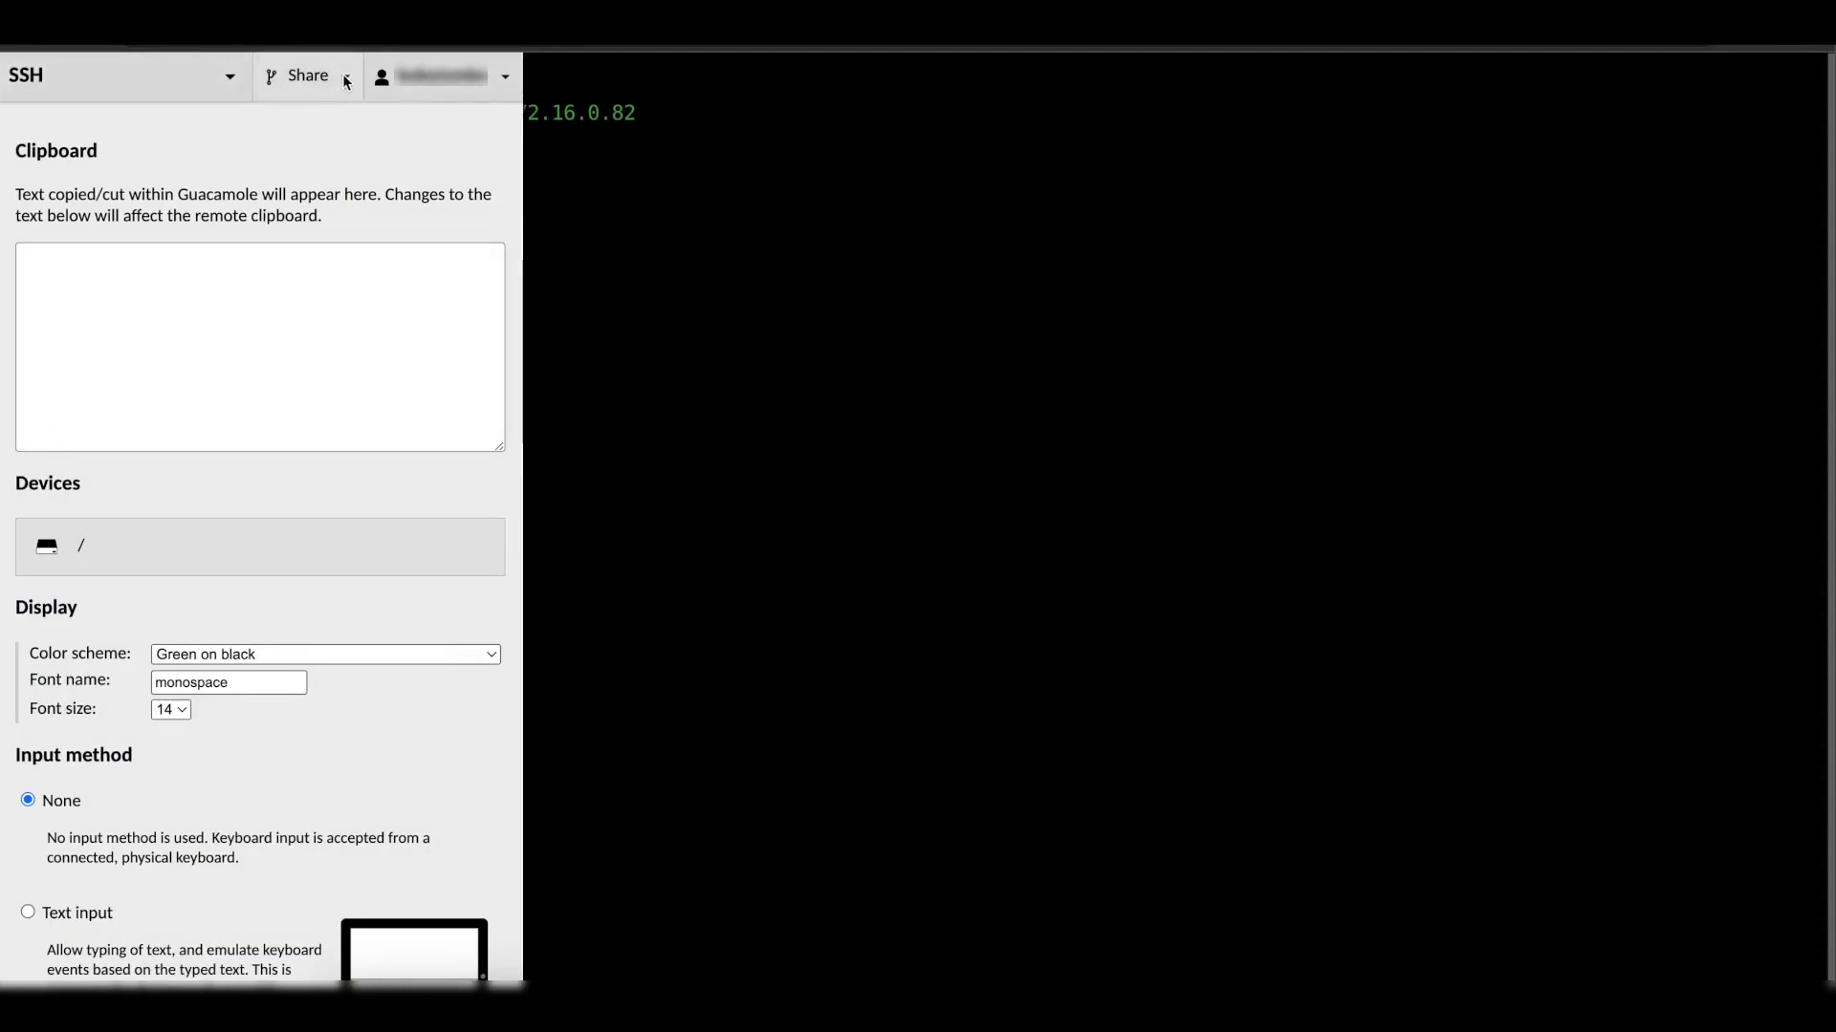
Expand the Share dropdown in the session side menu to show Read-Only Share
left_click(342, 74)
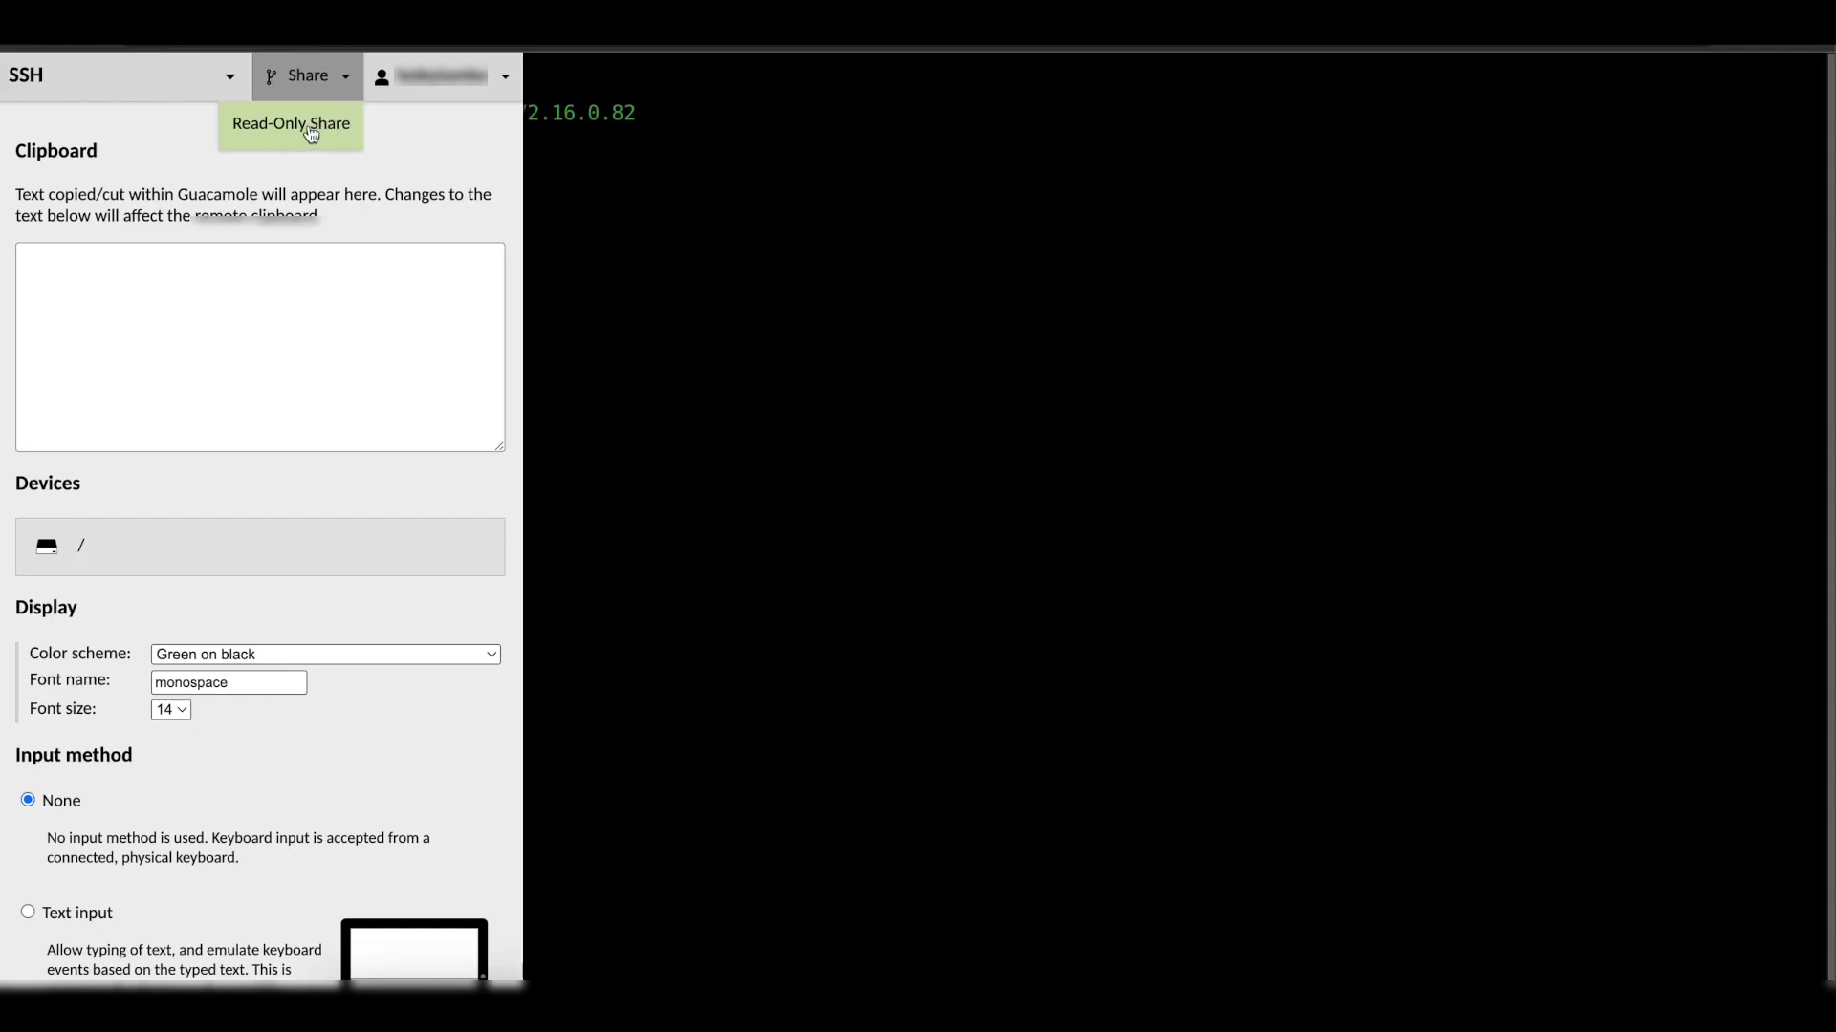
Create a Read-Only Share link for the SSH session and copy the generated URL
left_click(311, 129)
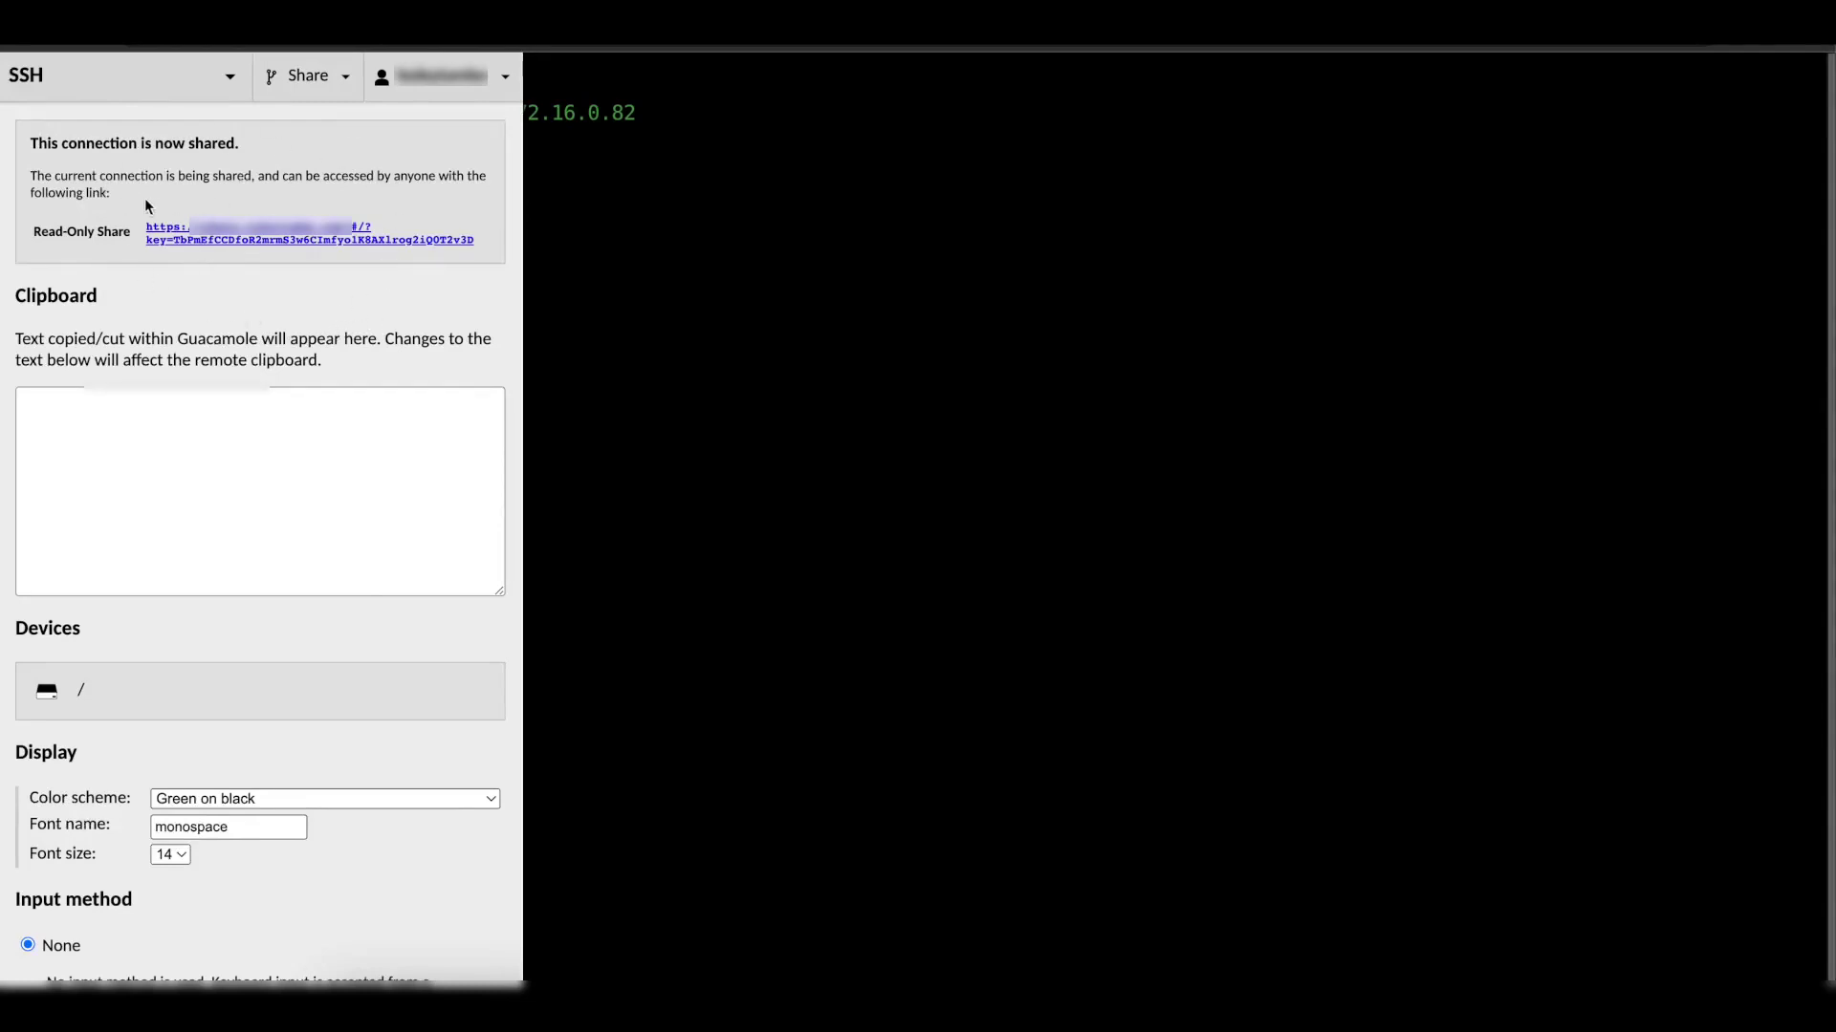
left_click_drag(140, 214, 400, 266)
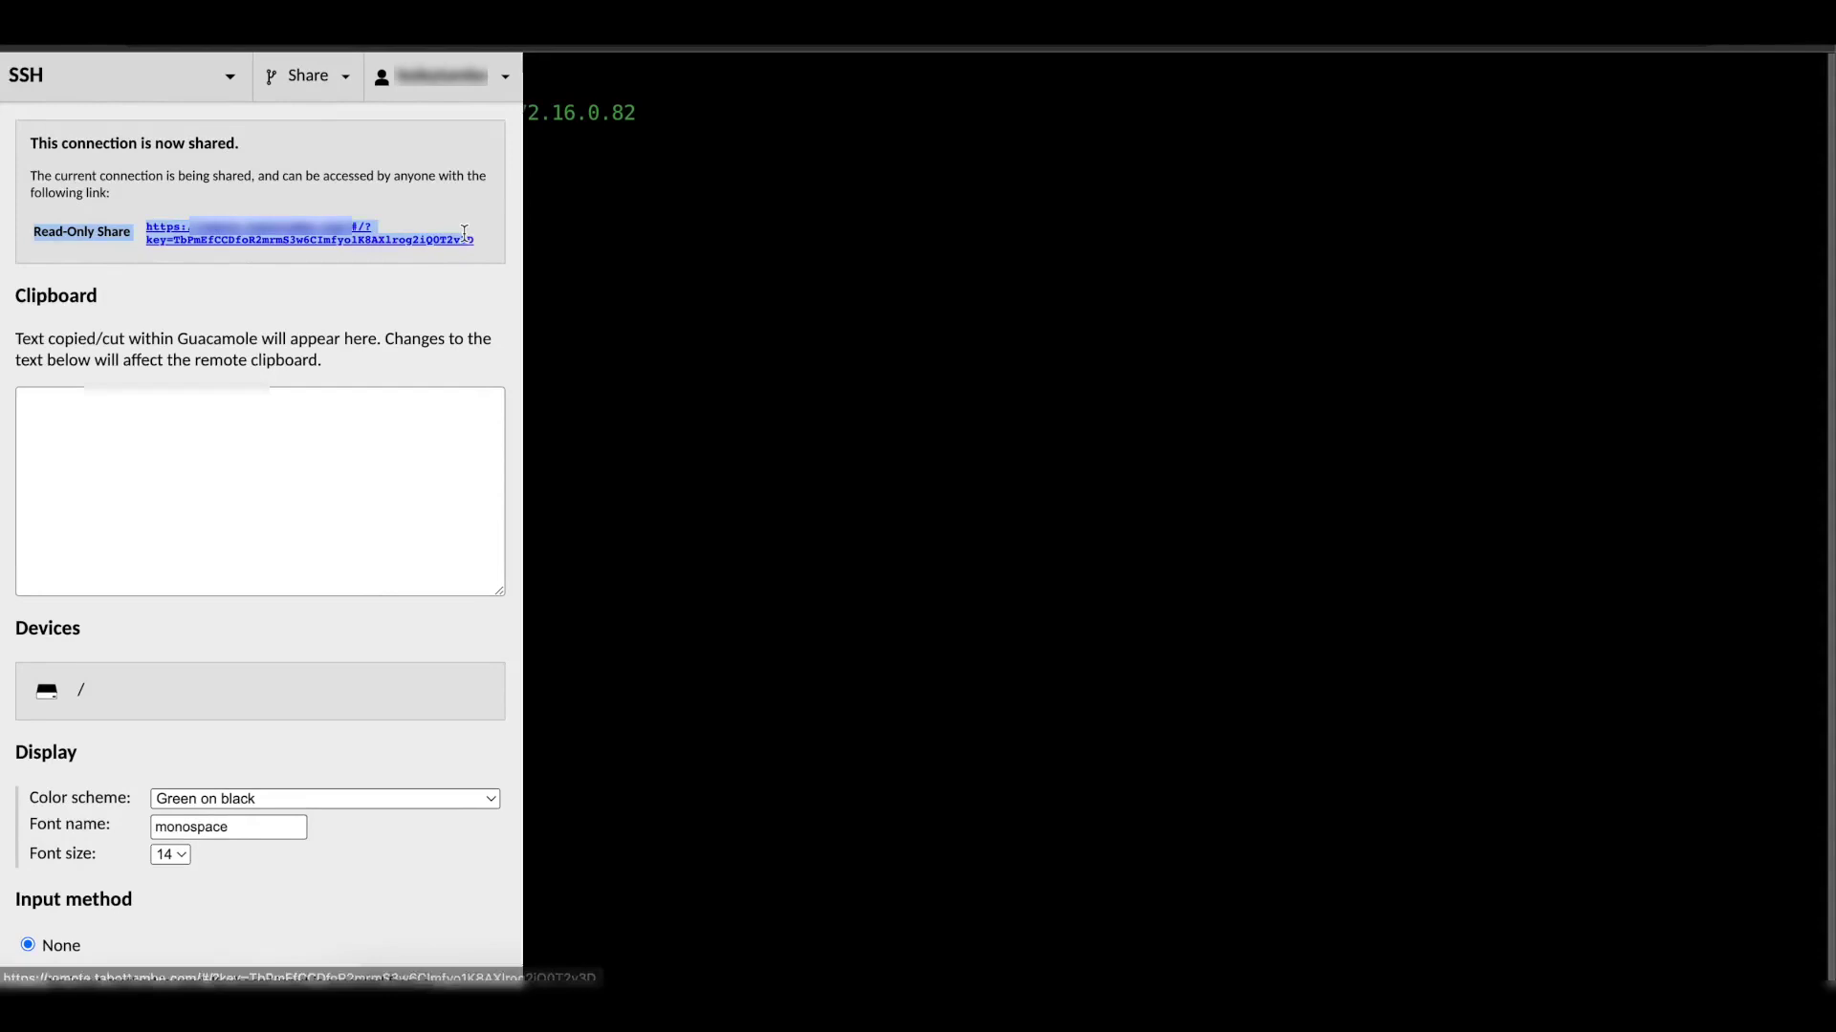
left_click(314, 322)
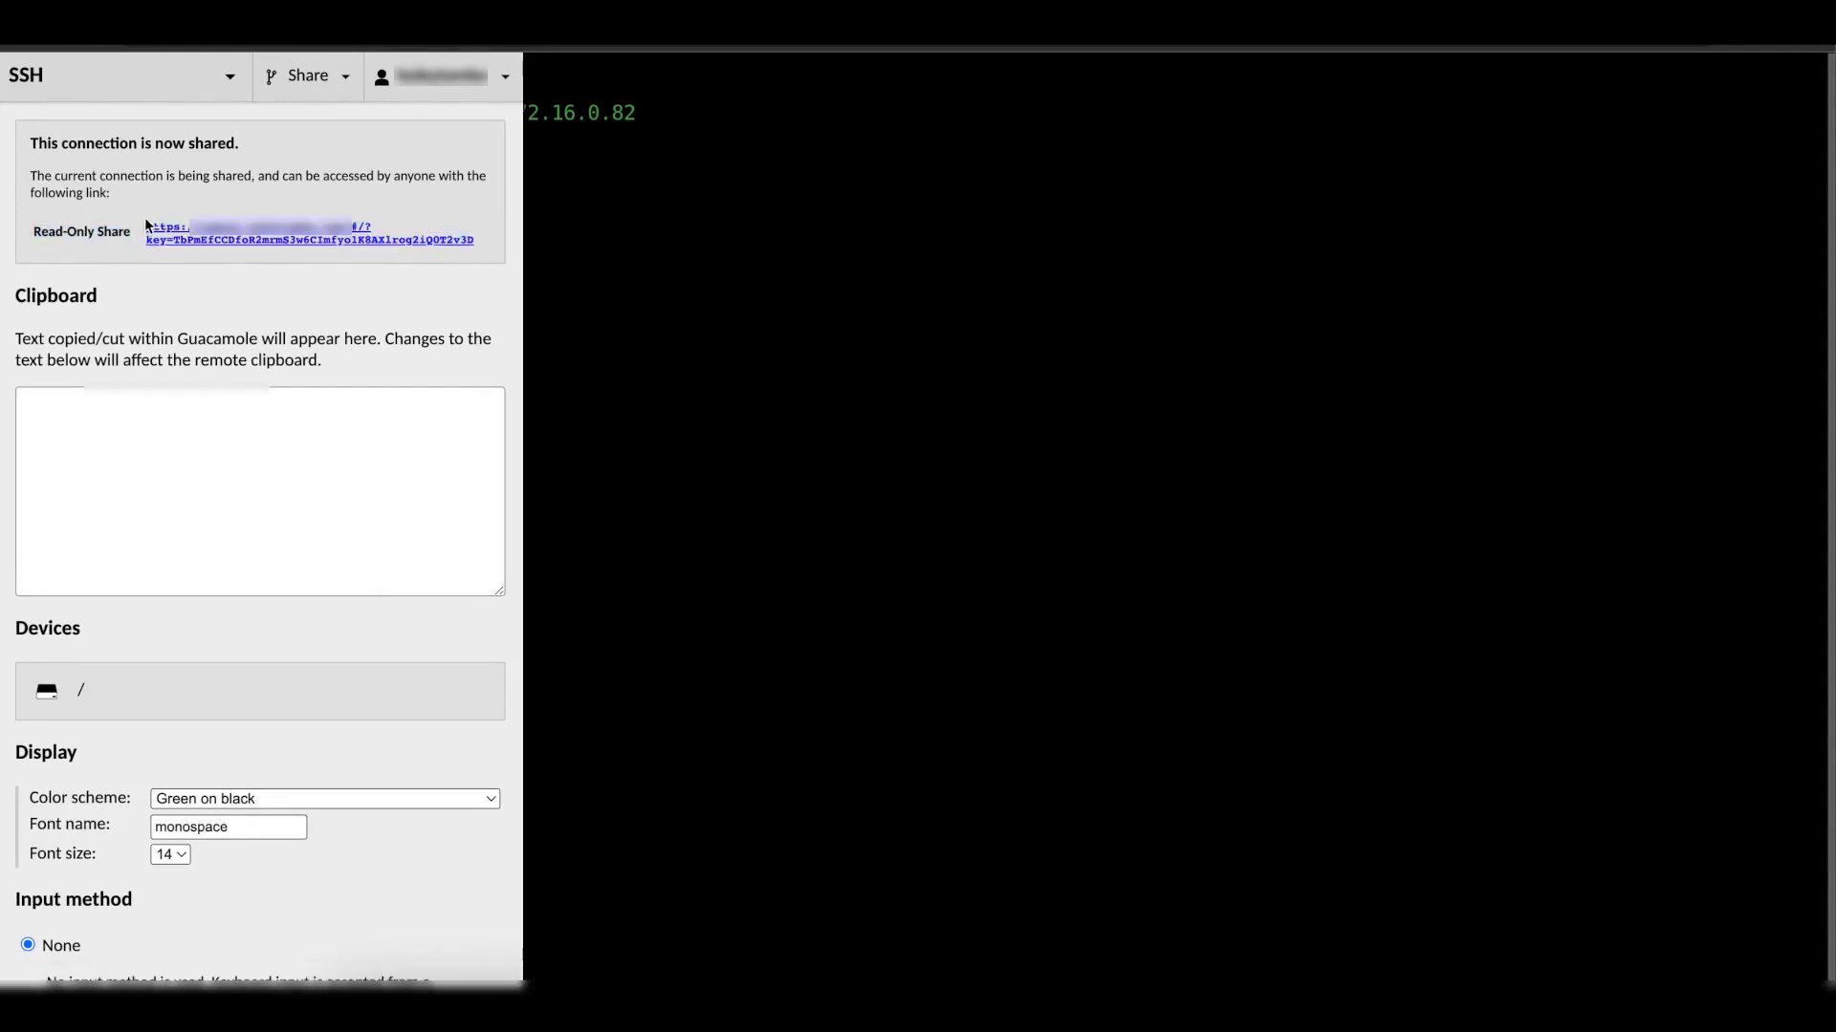
left_click_drag(145, 217, 470, 253)
left_click(470, 254)
right_click(447, 233)
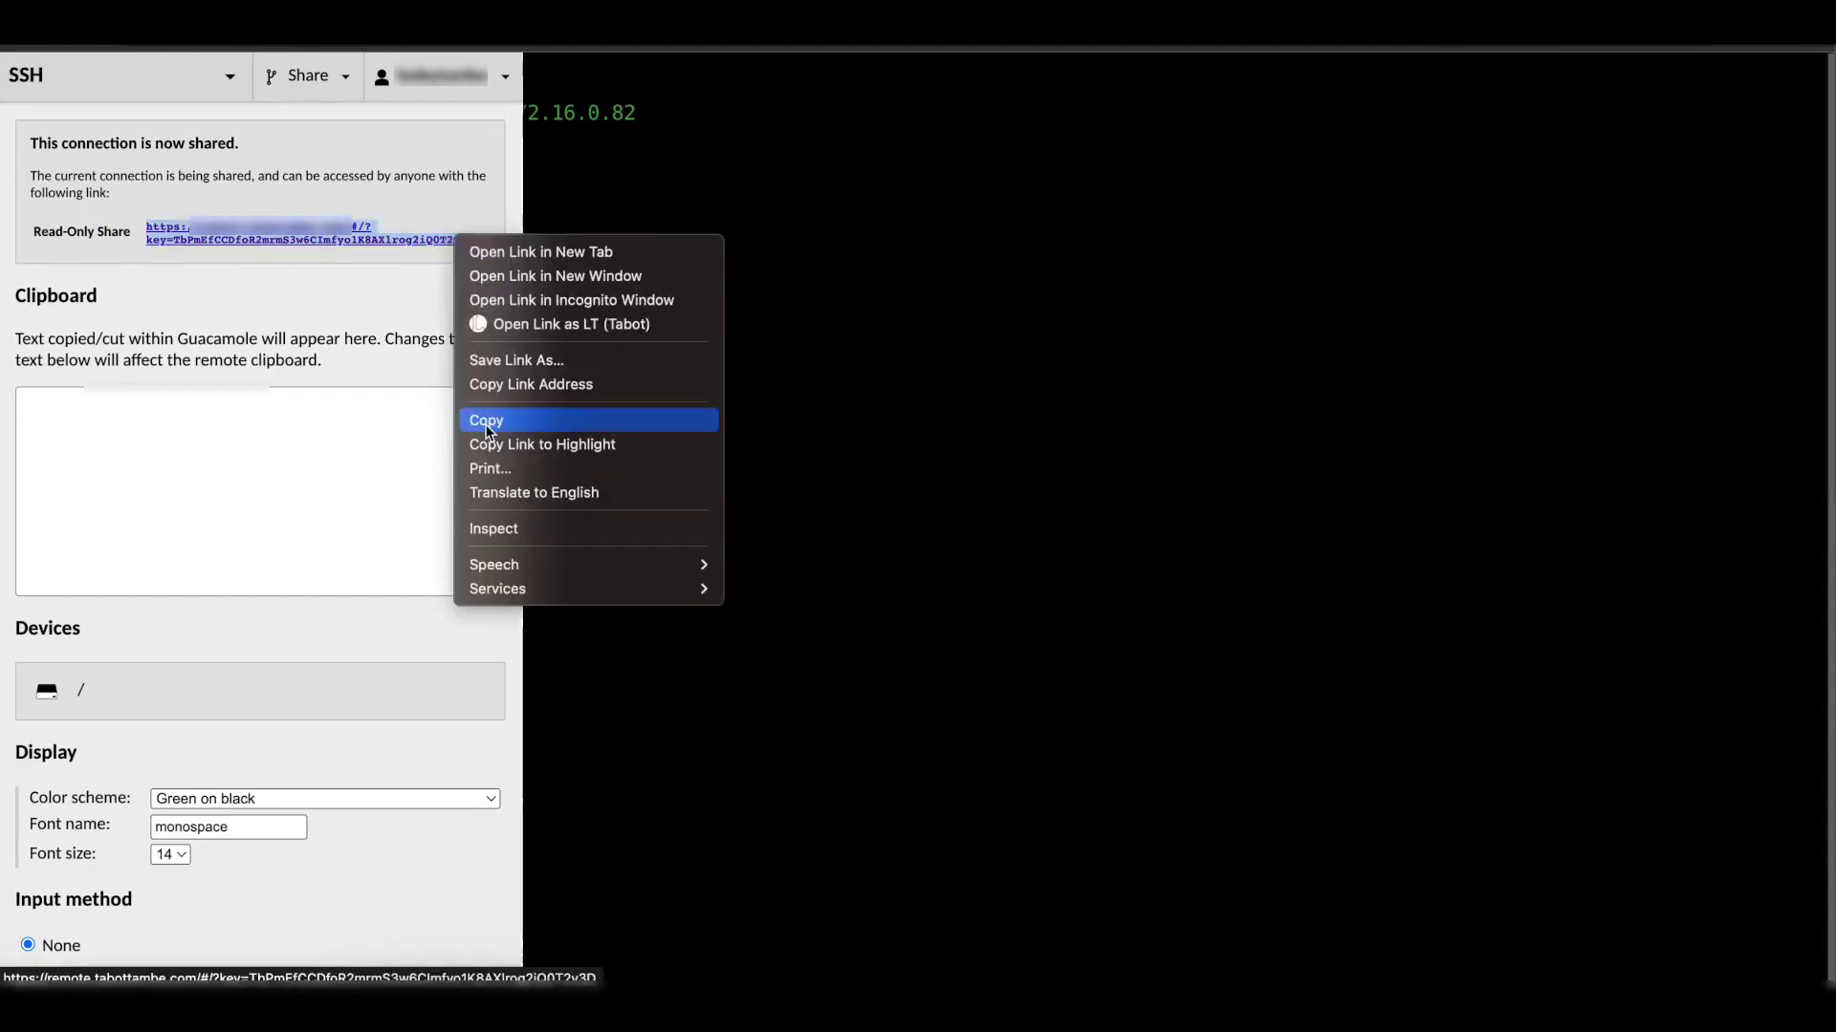
left_click(480, 419)
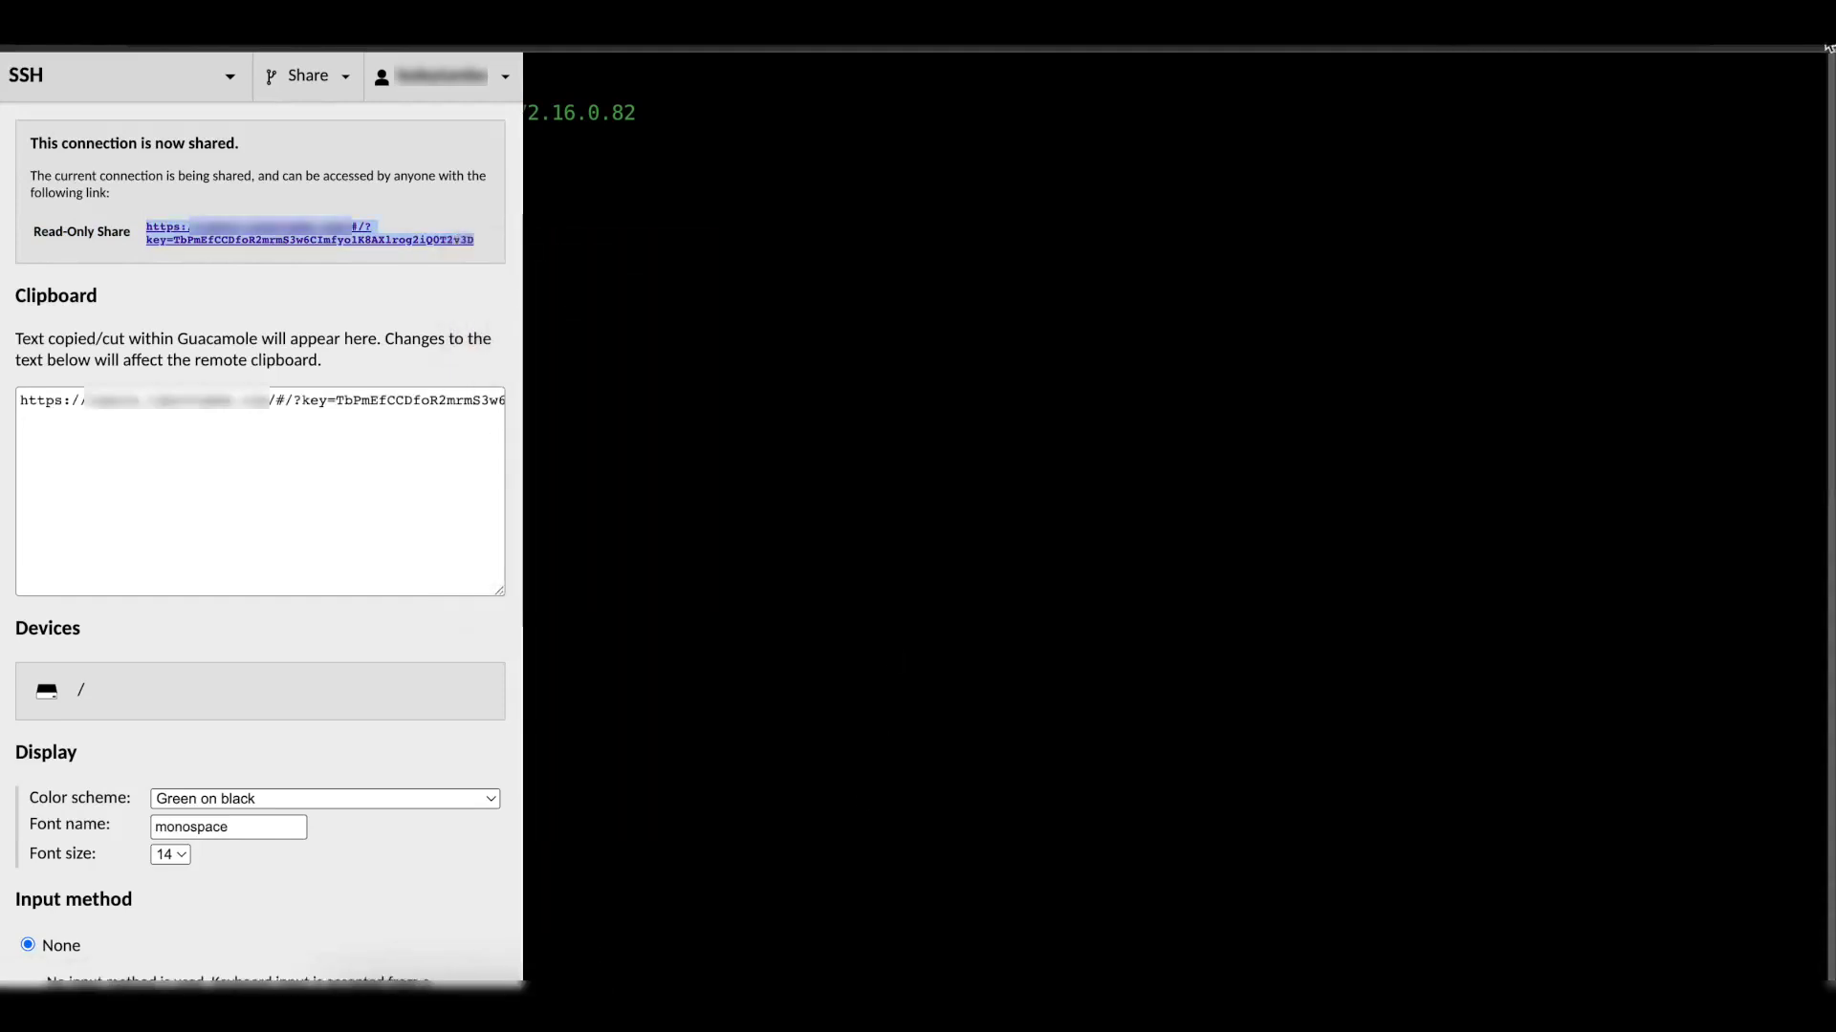
left_click(1827, 48)
Open the share link in an incognito window, allow clipboard access, and hide the side menu
left_click(1640, 131)
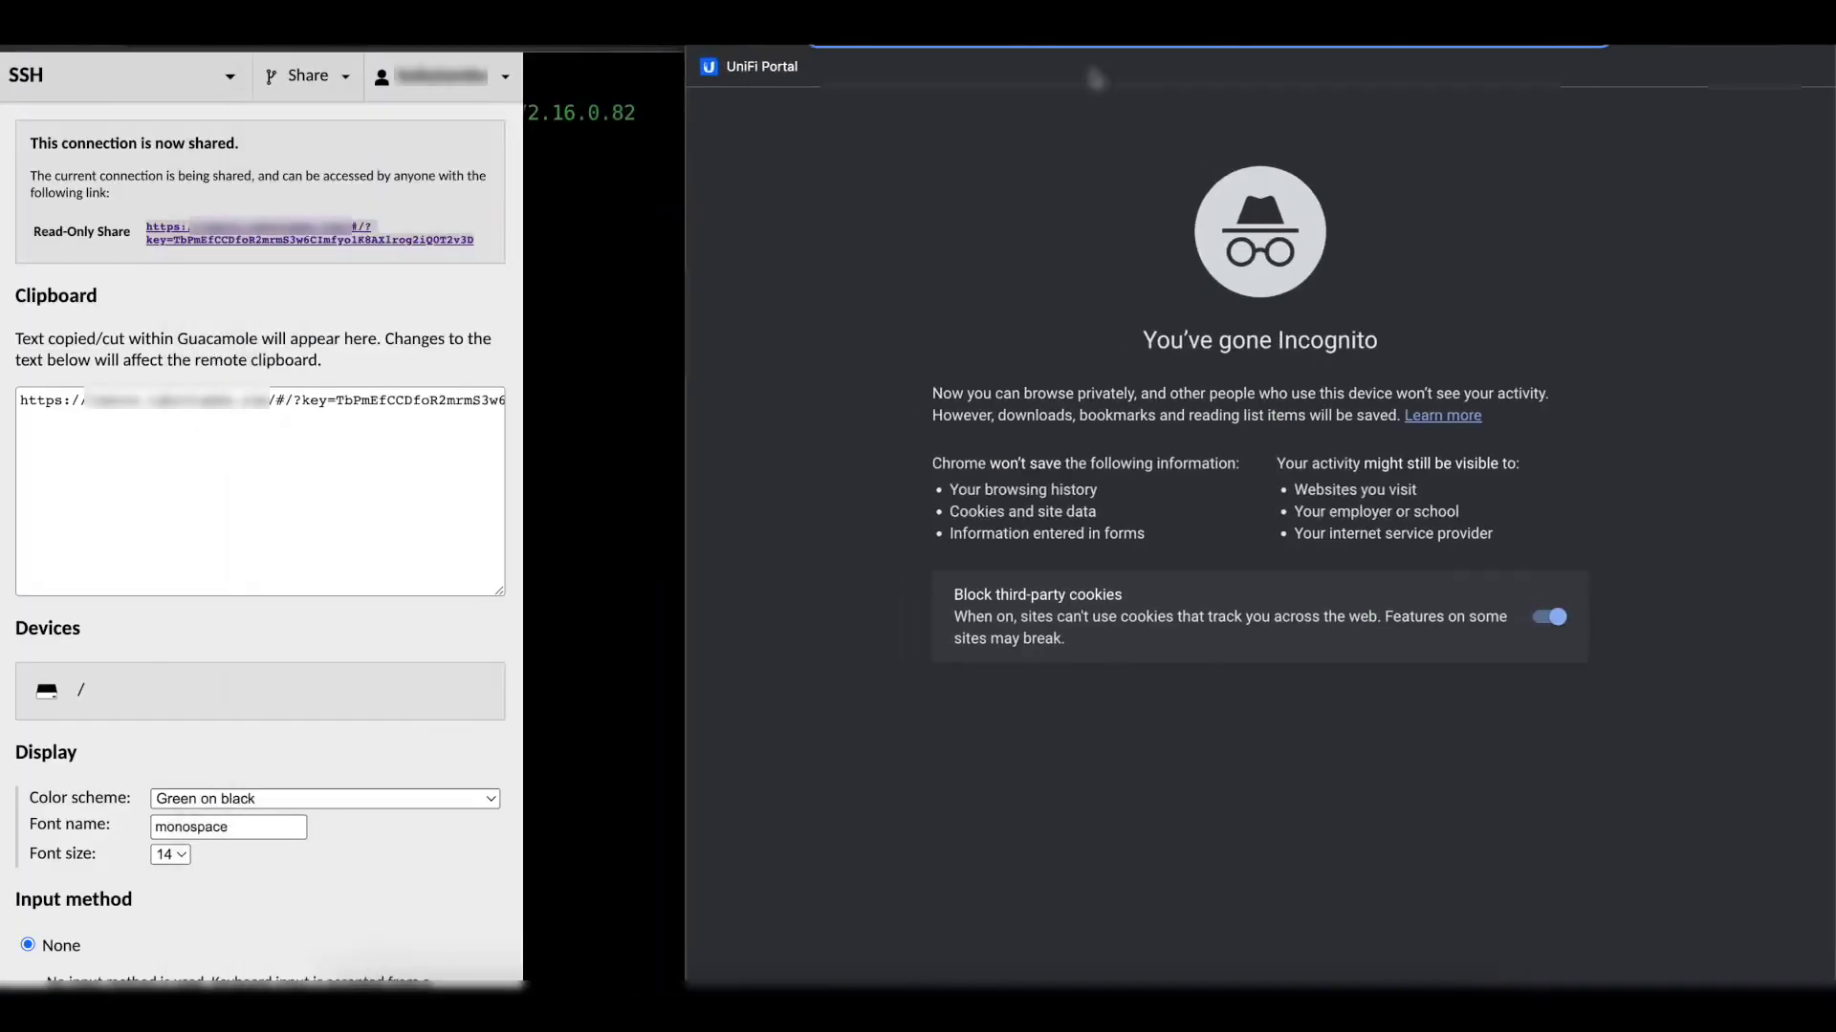
key("ctrl+v")
key("Return")
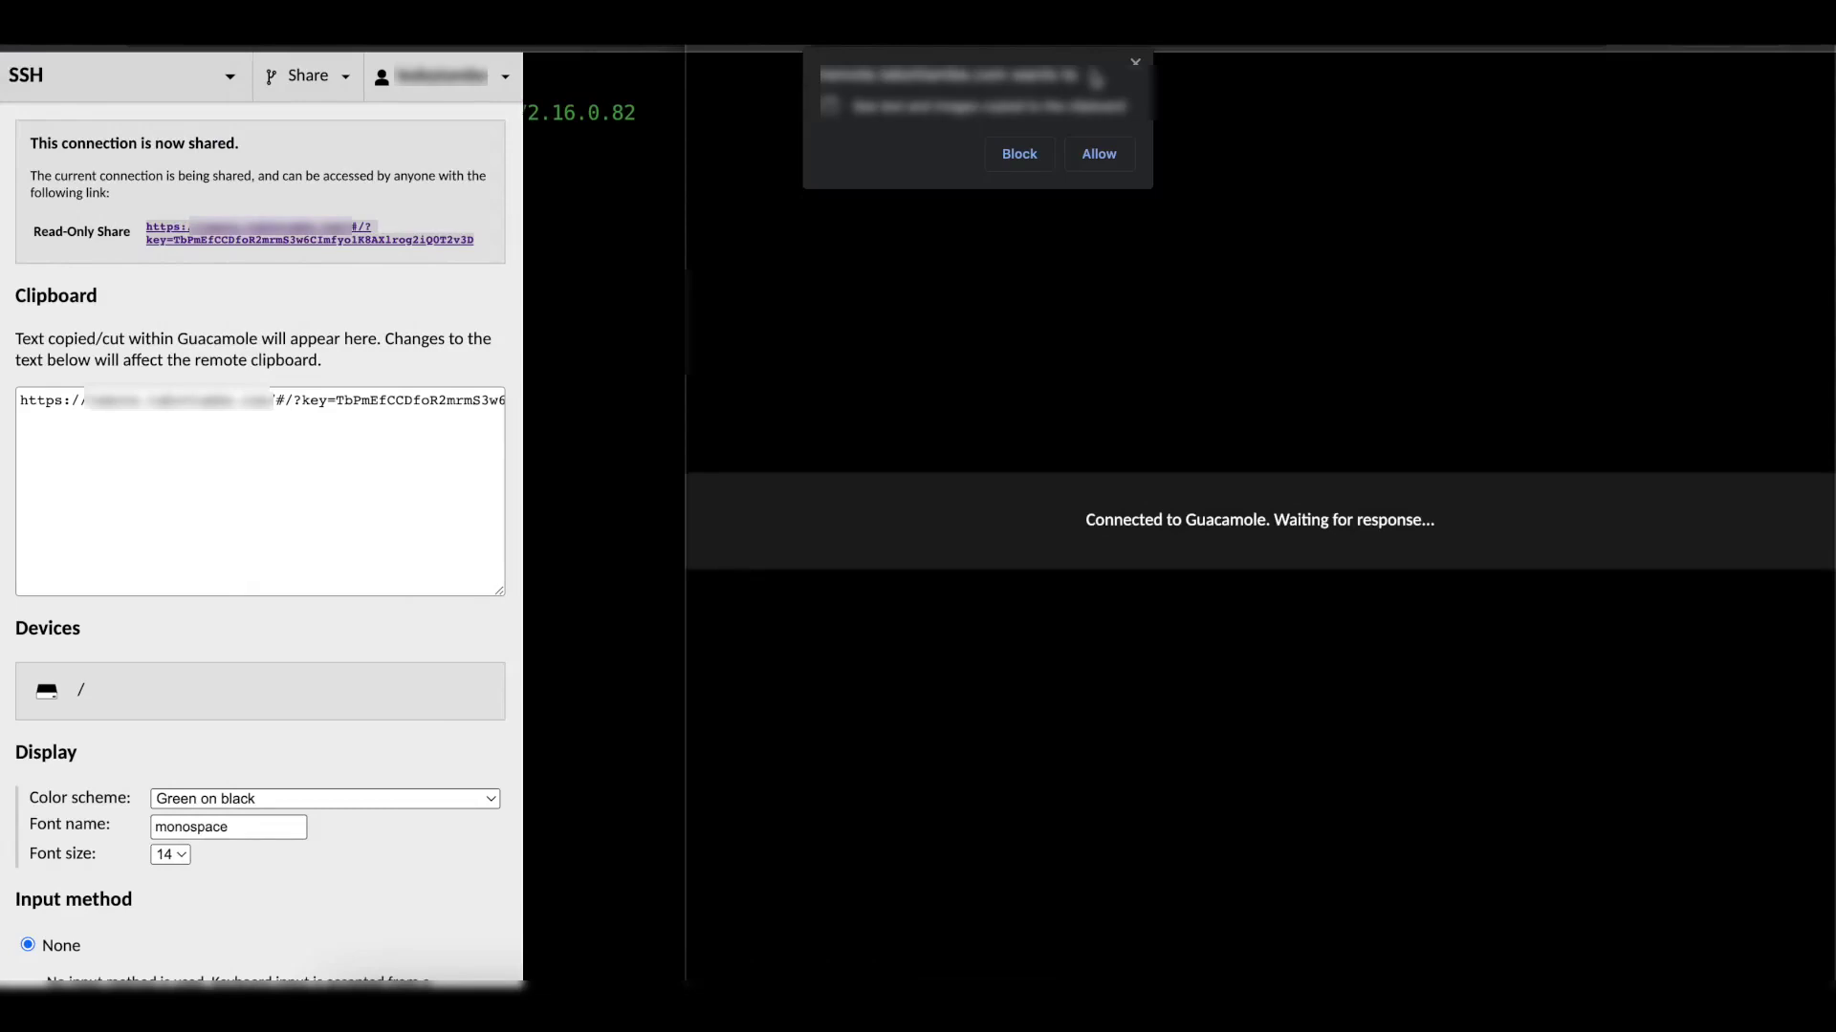
left_click(1099, 153)
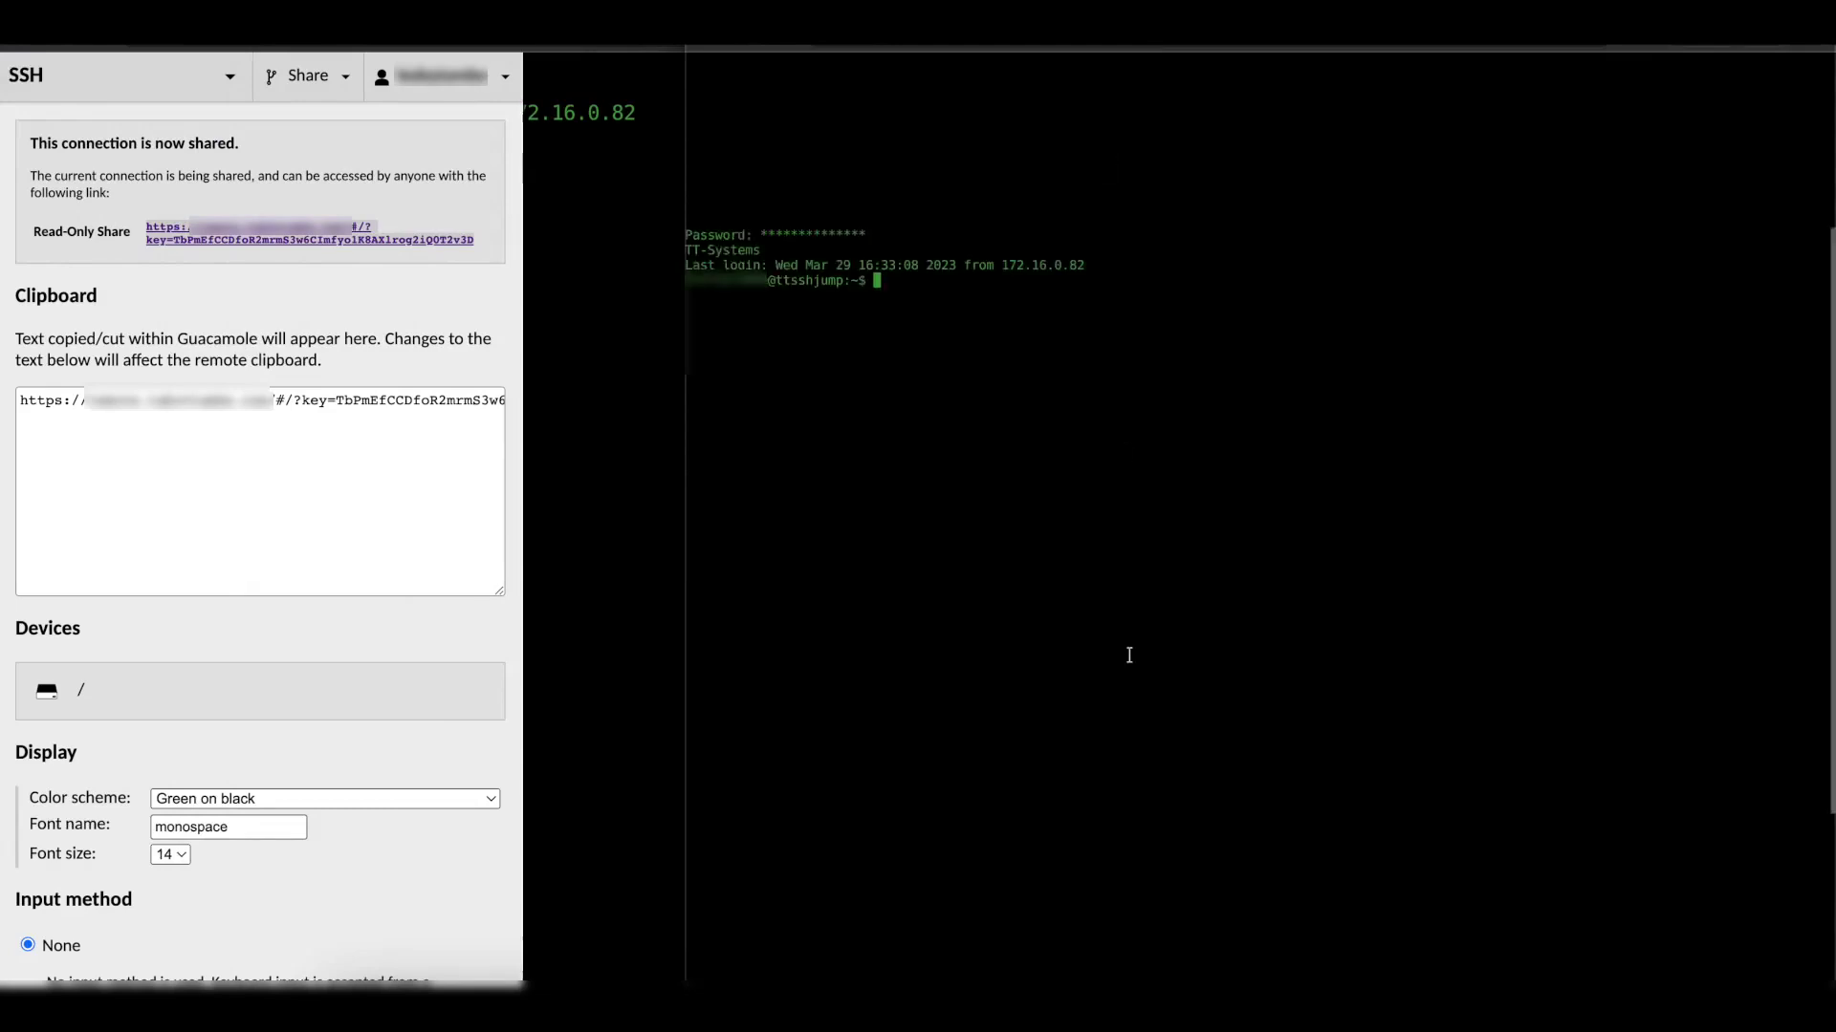
key("alt+Tab")
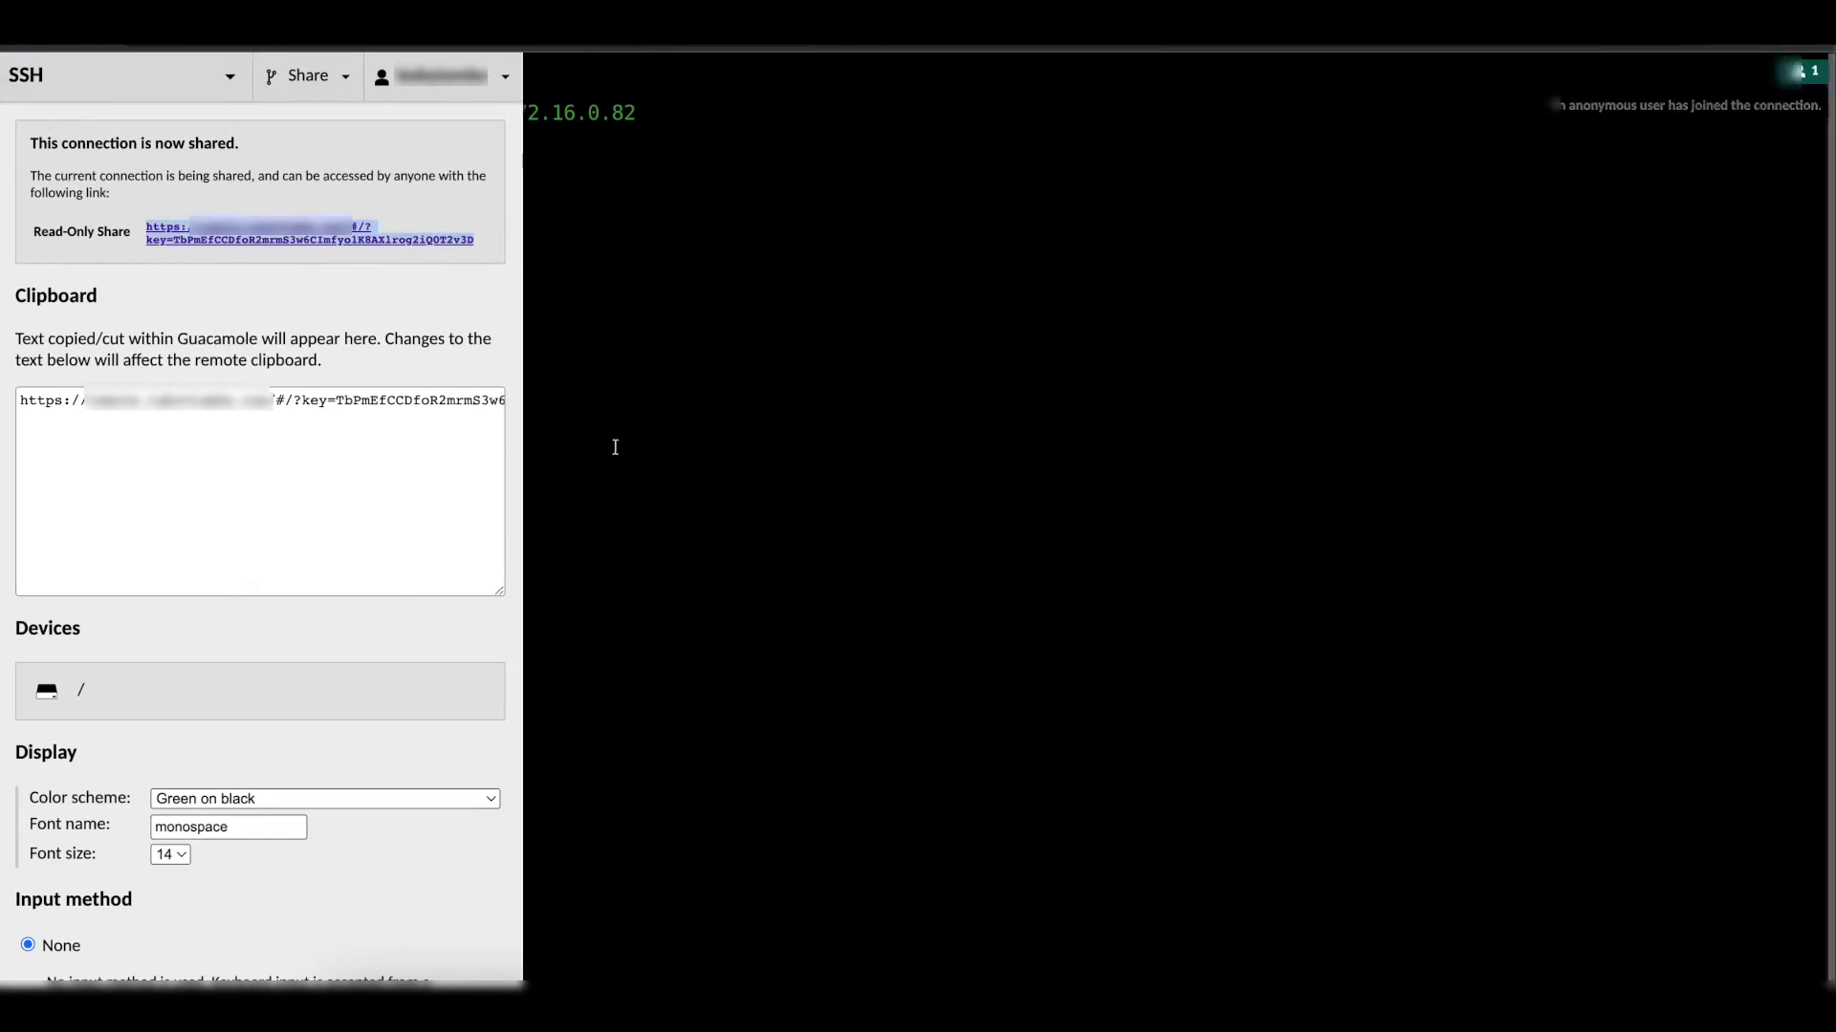
key("ctrl+alt+shift")
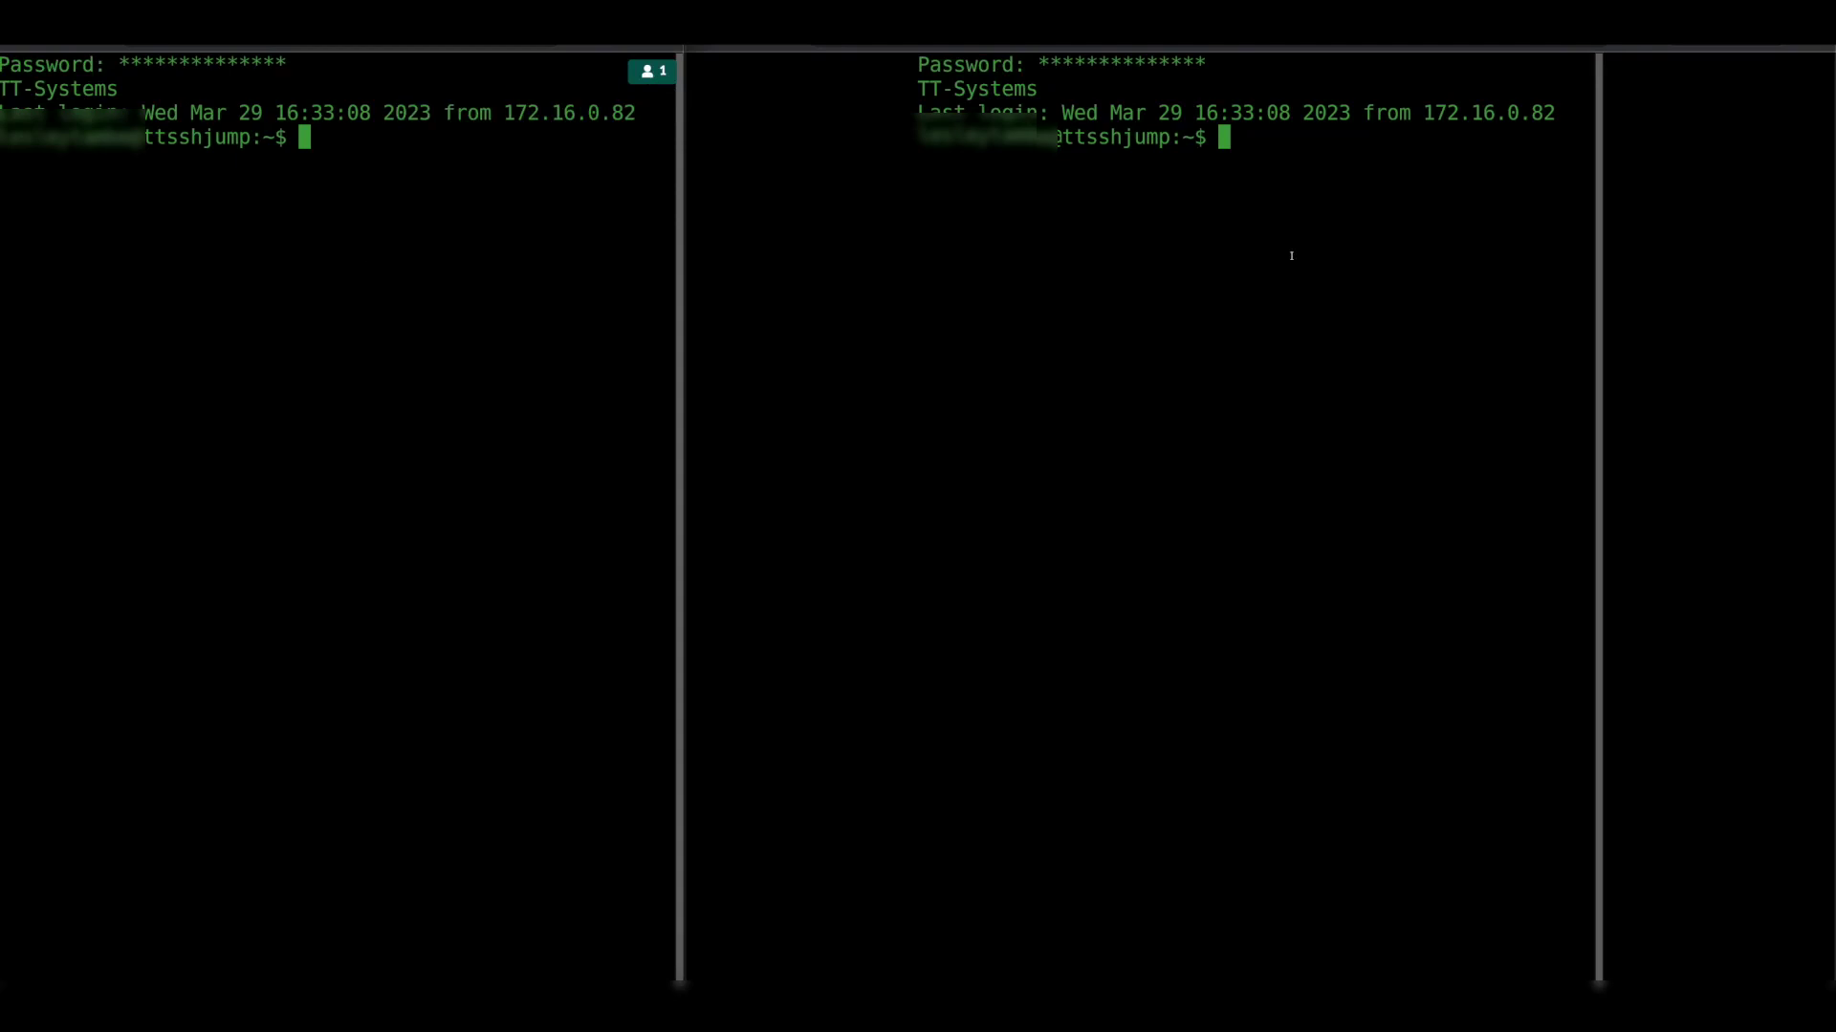
type("sudo")
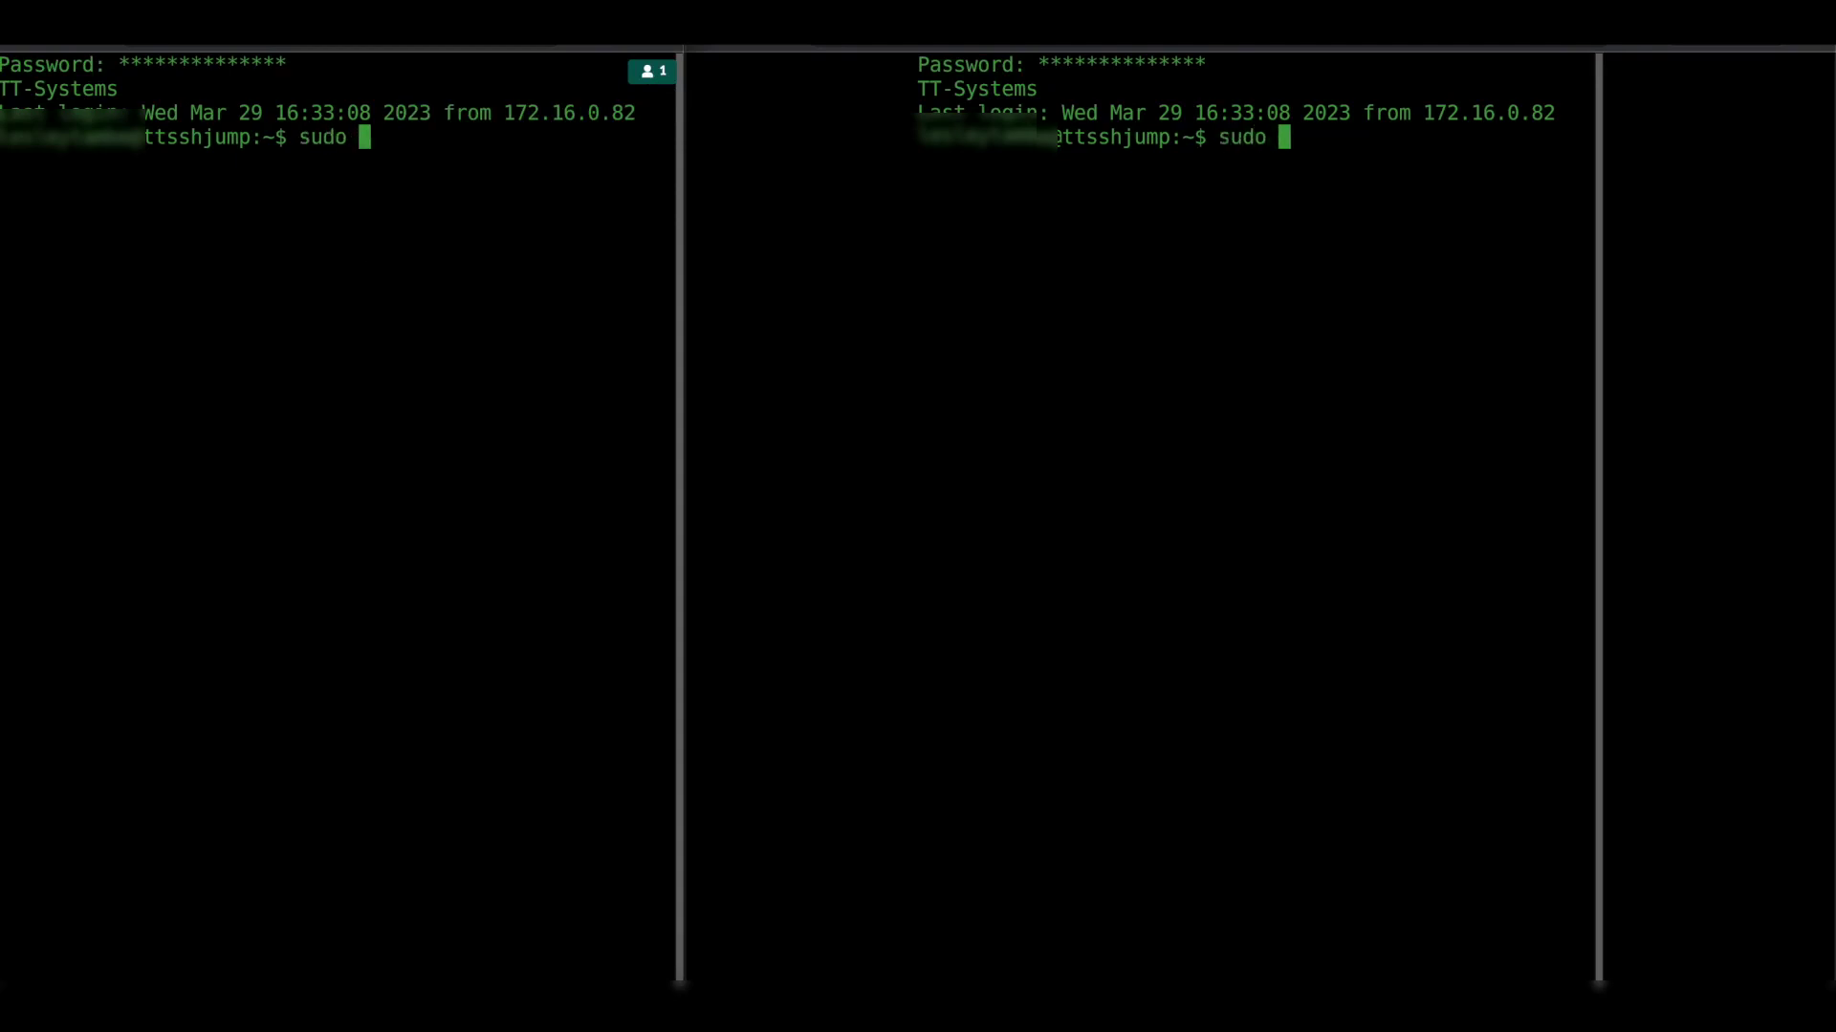
Run mkdir test, ls, rm -r * and ls again in the shared shell
key("BackSpace")
key("BackSpace")
key("BackSpace")
key("BackSpace")
type("mkd")
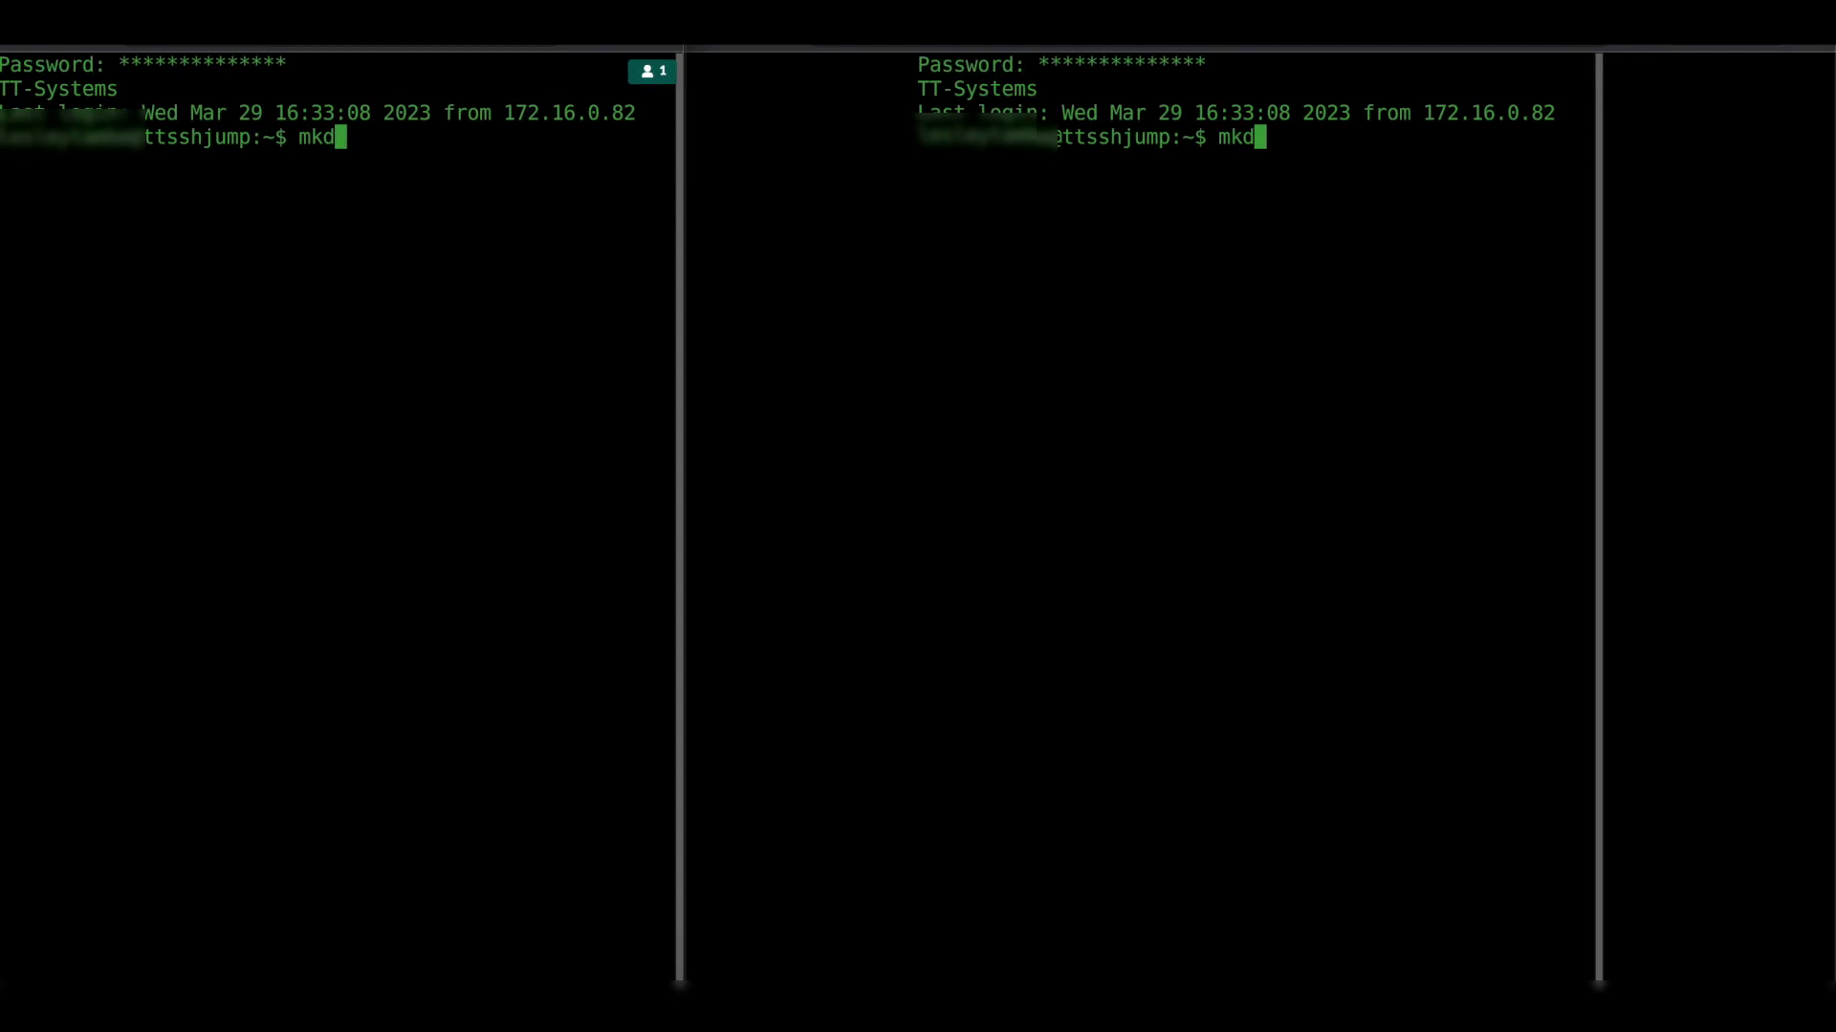
type("ir")
type(" test")
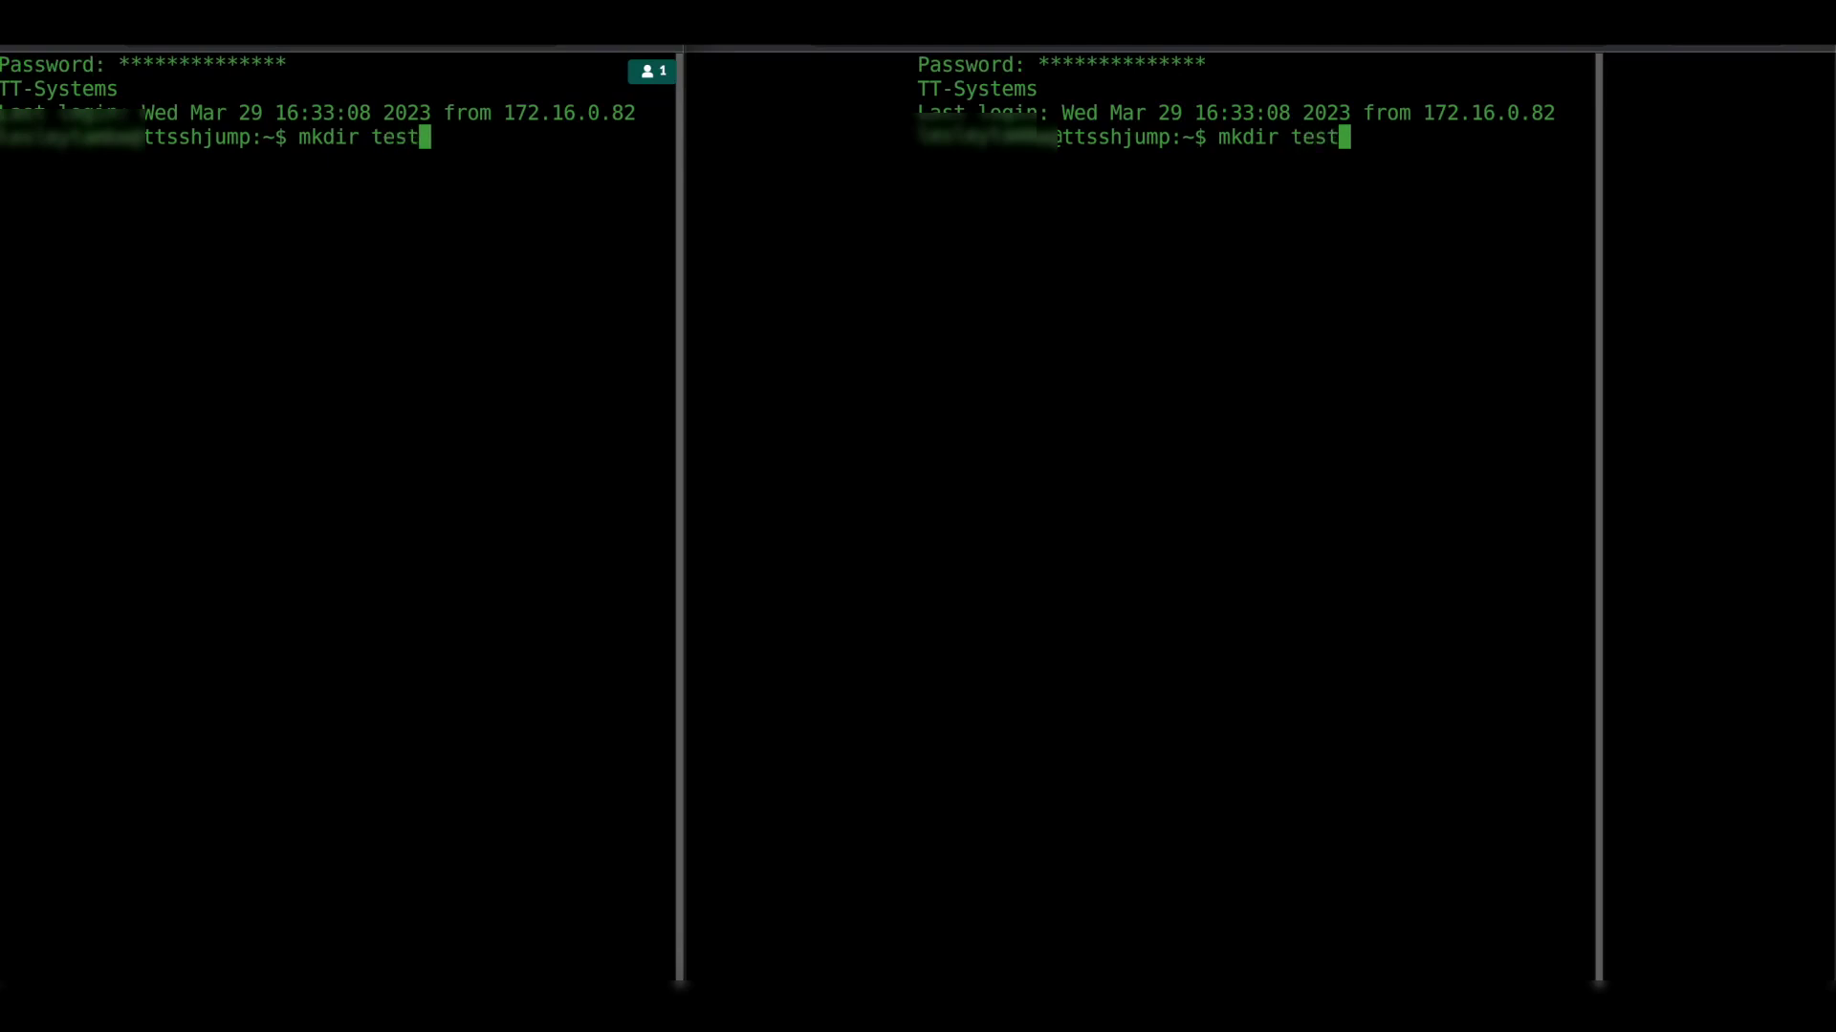
key("Return")
type("ls")
key("Return")
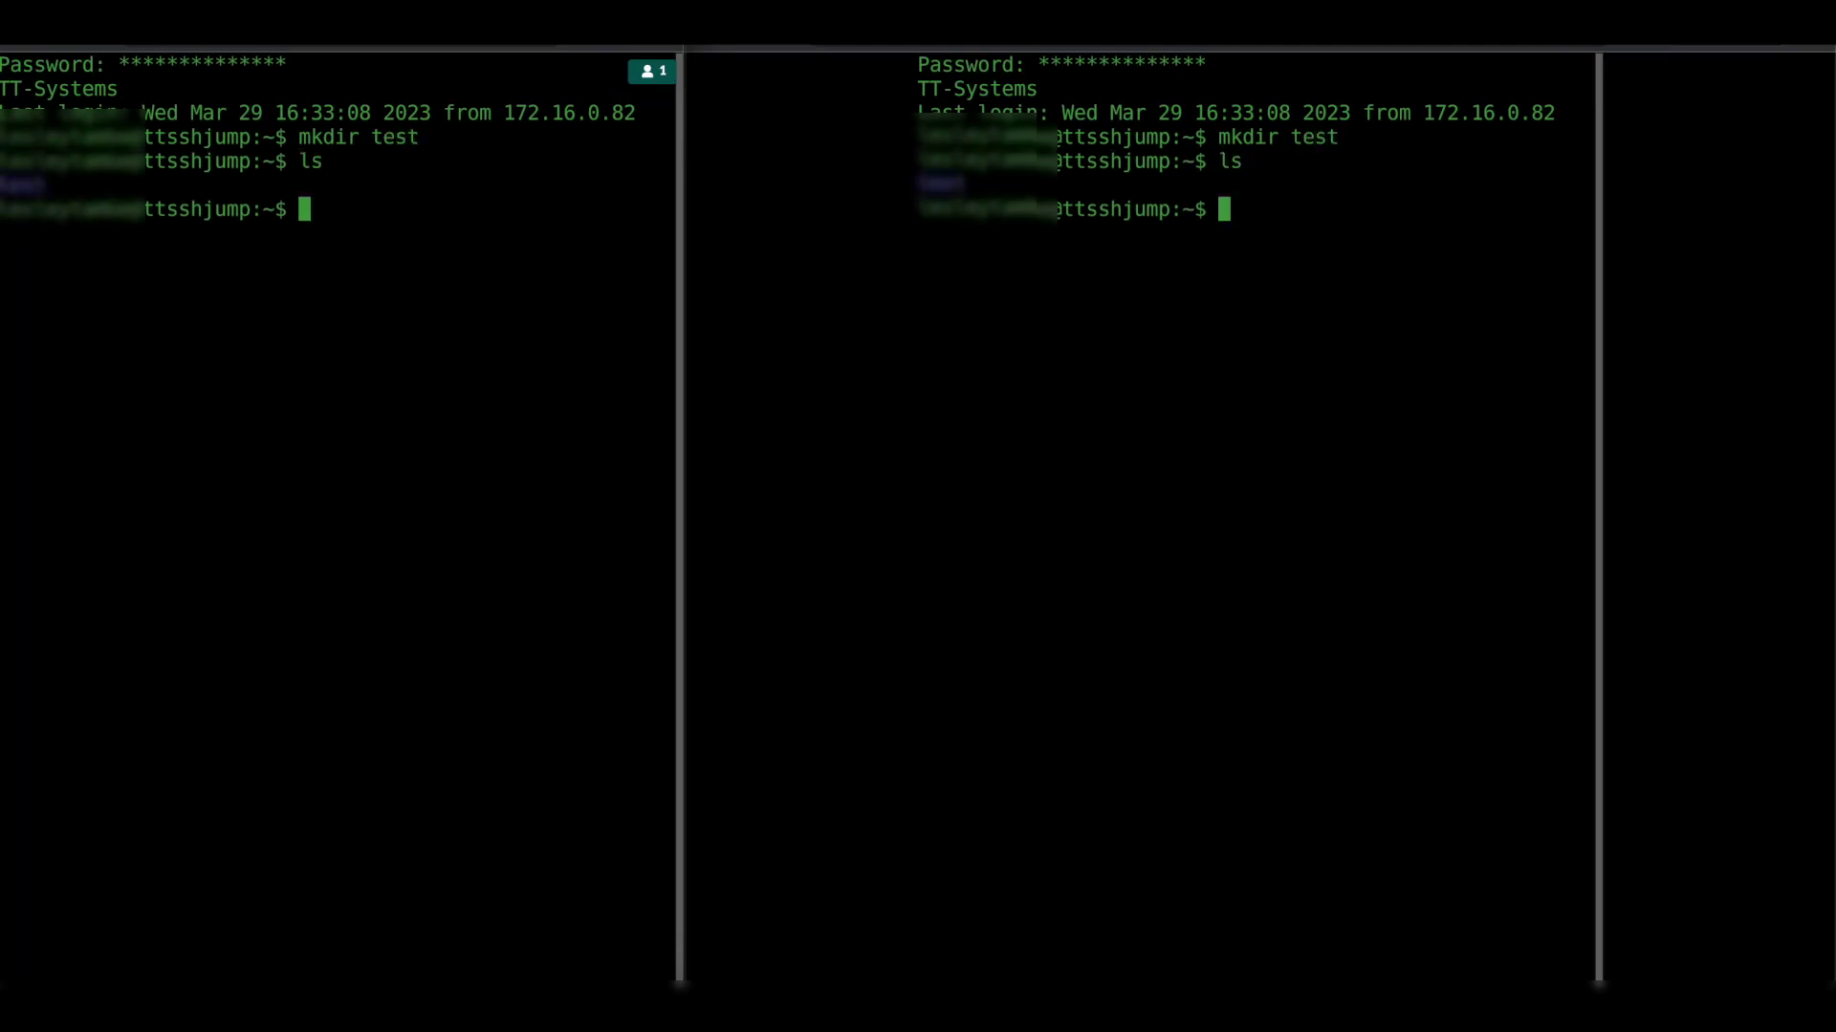
type("rm -r *")
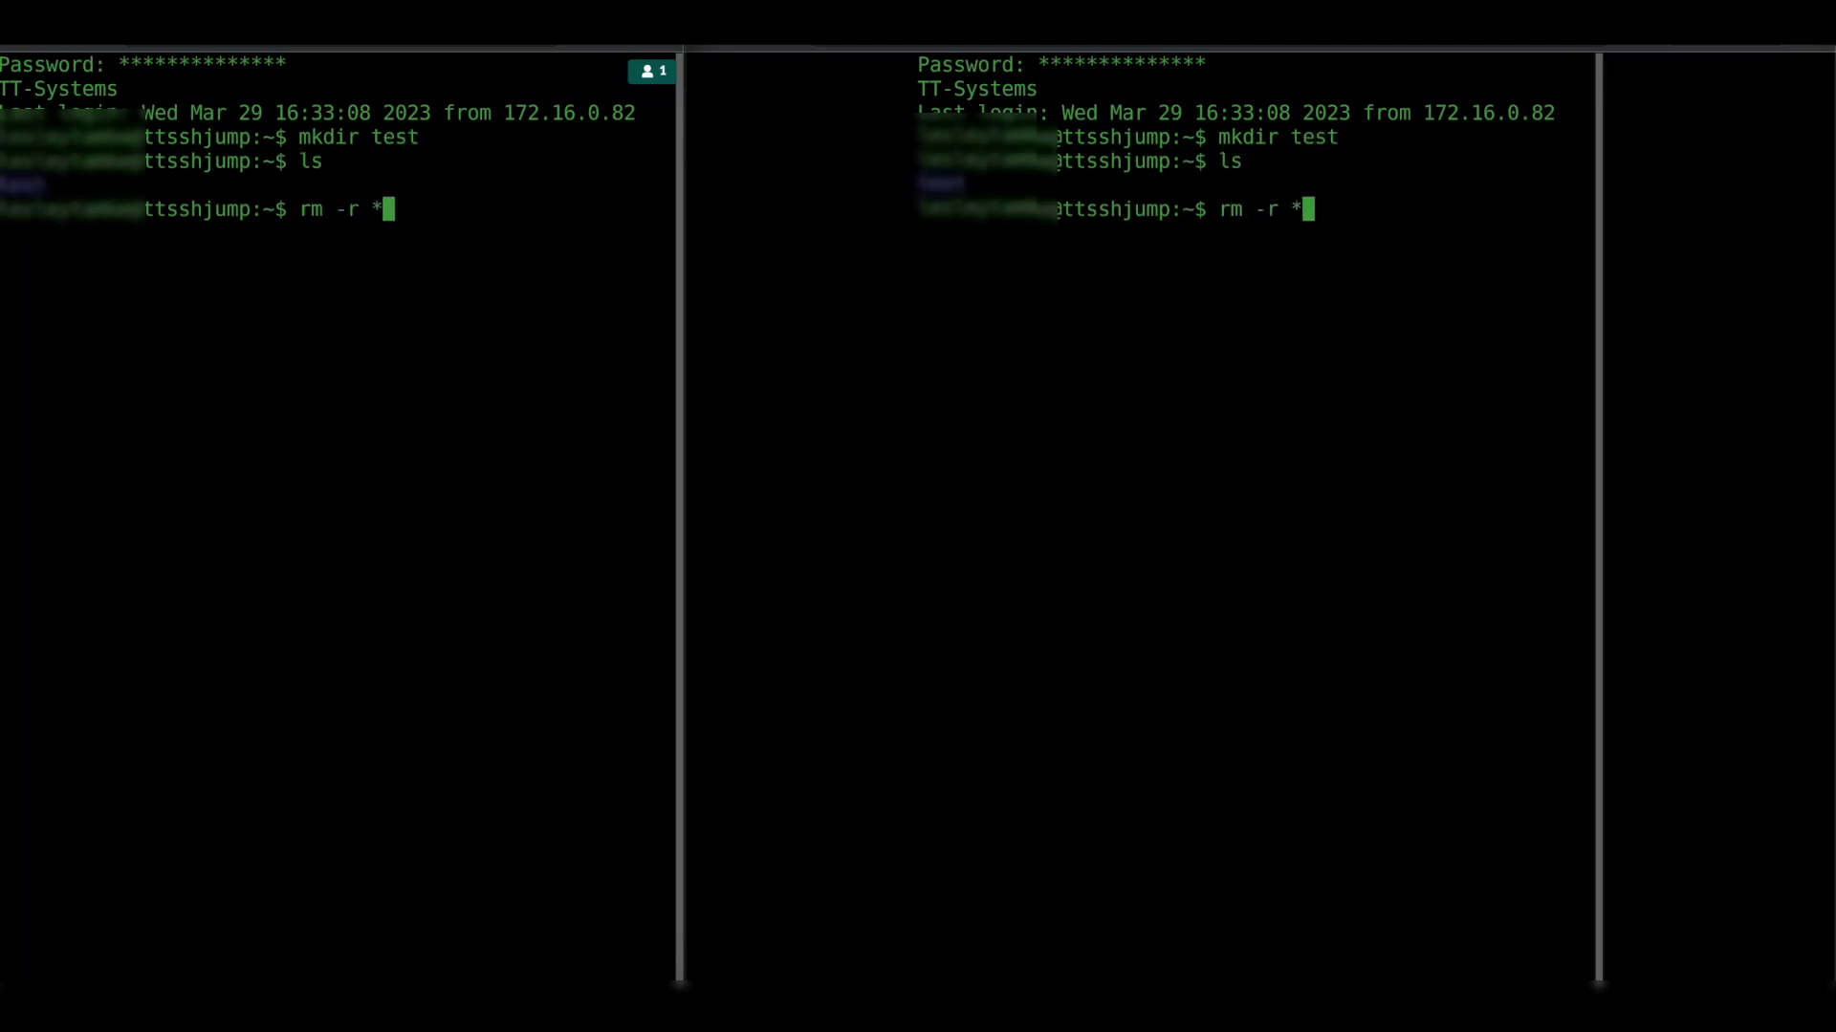
key("Return")
type("ls")
key("Return")
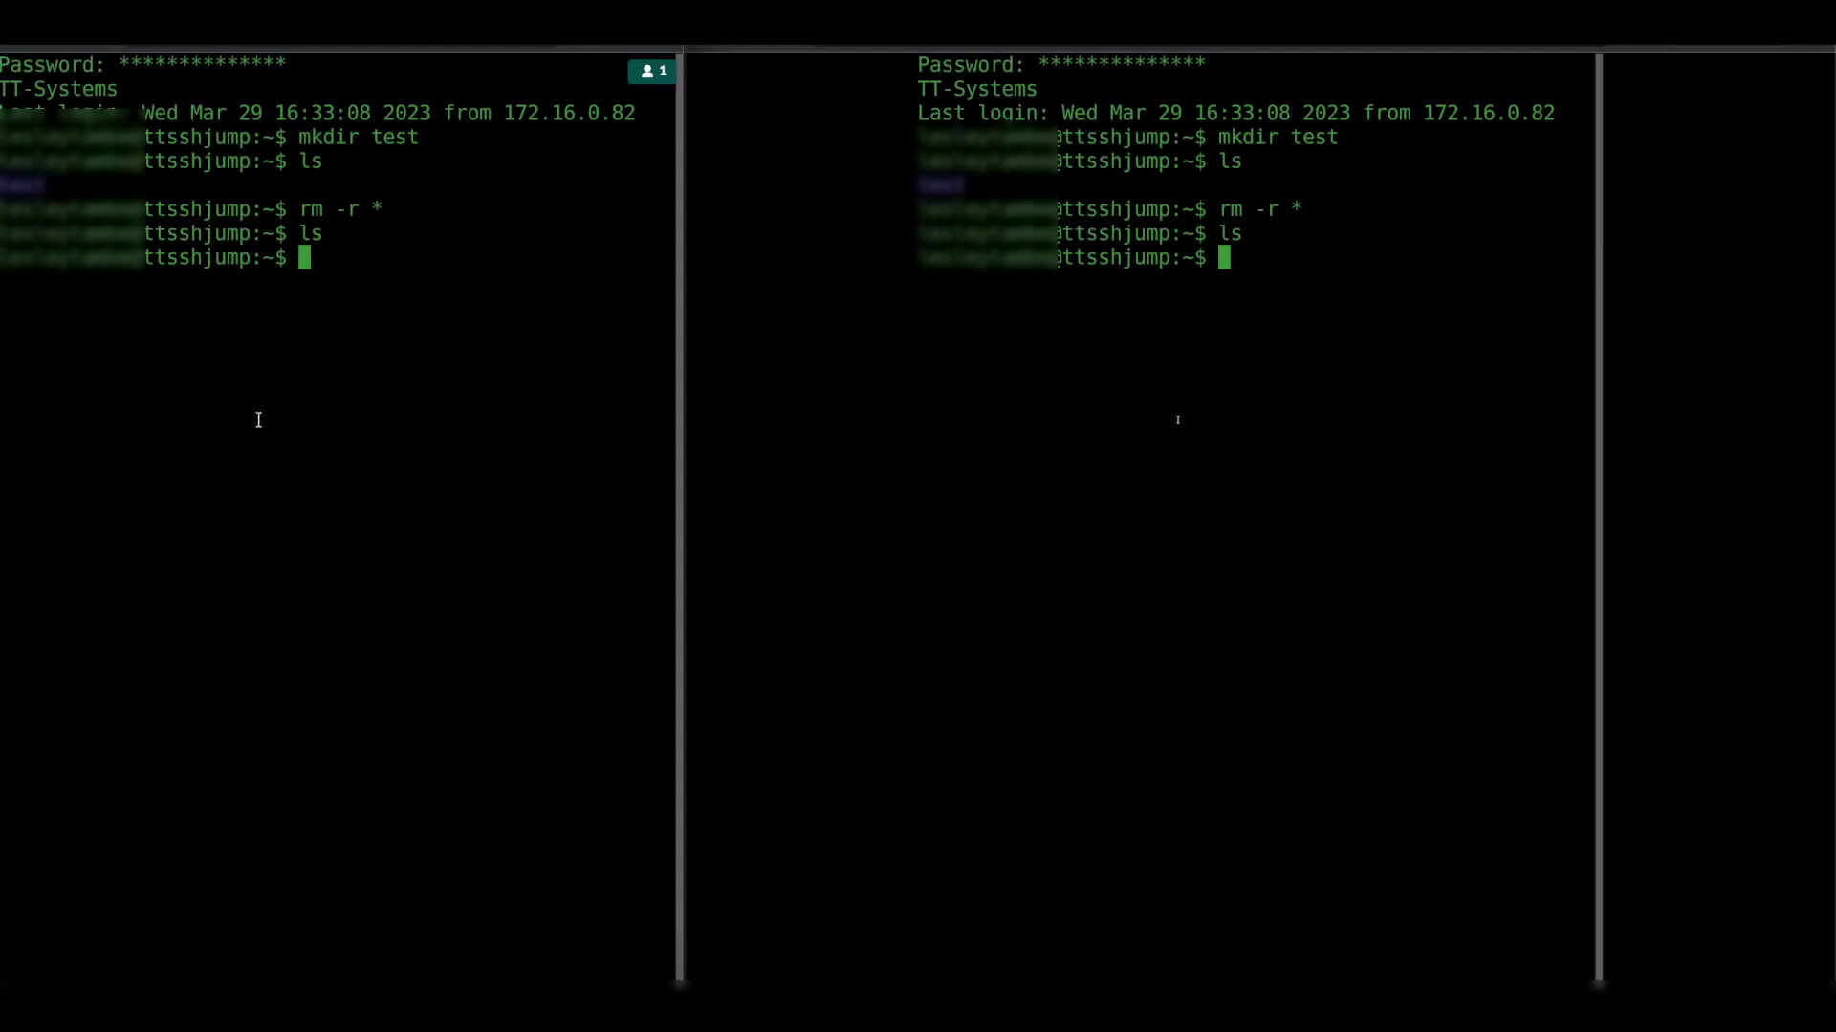
type("exi")
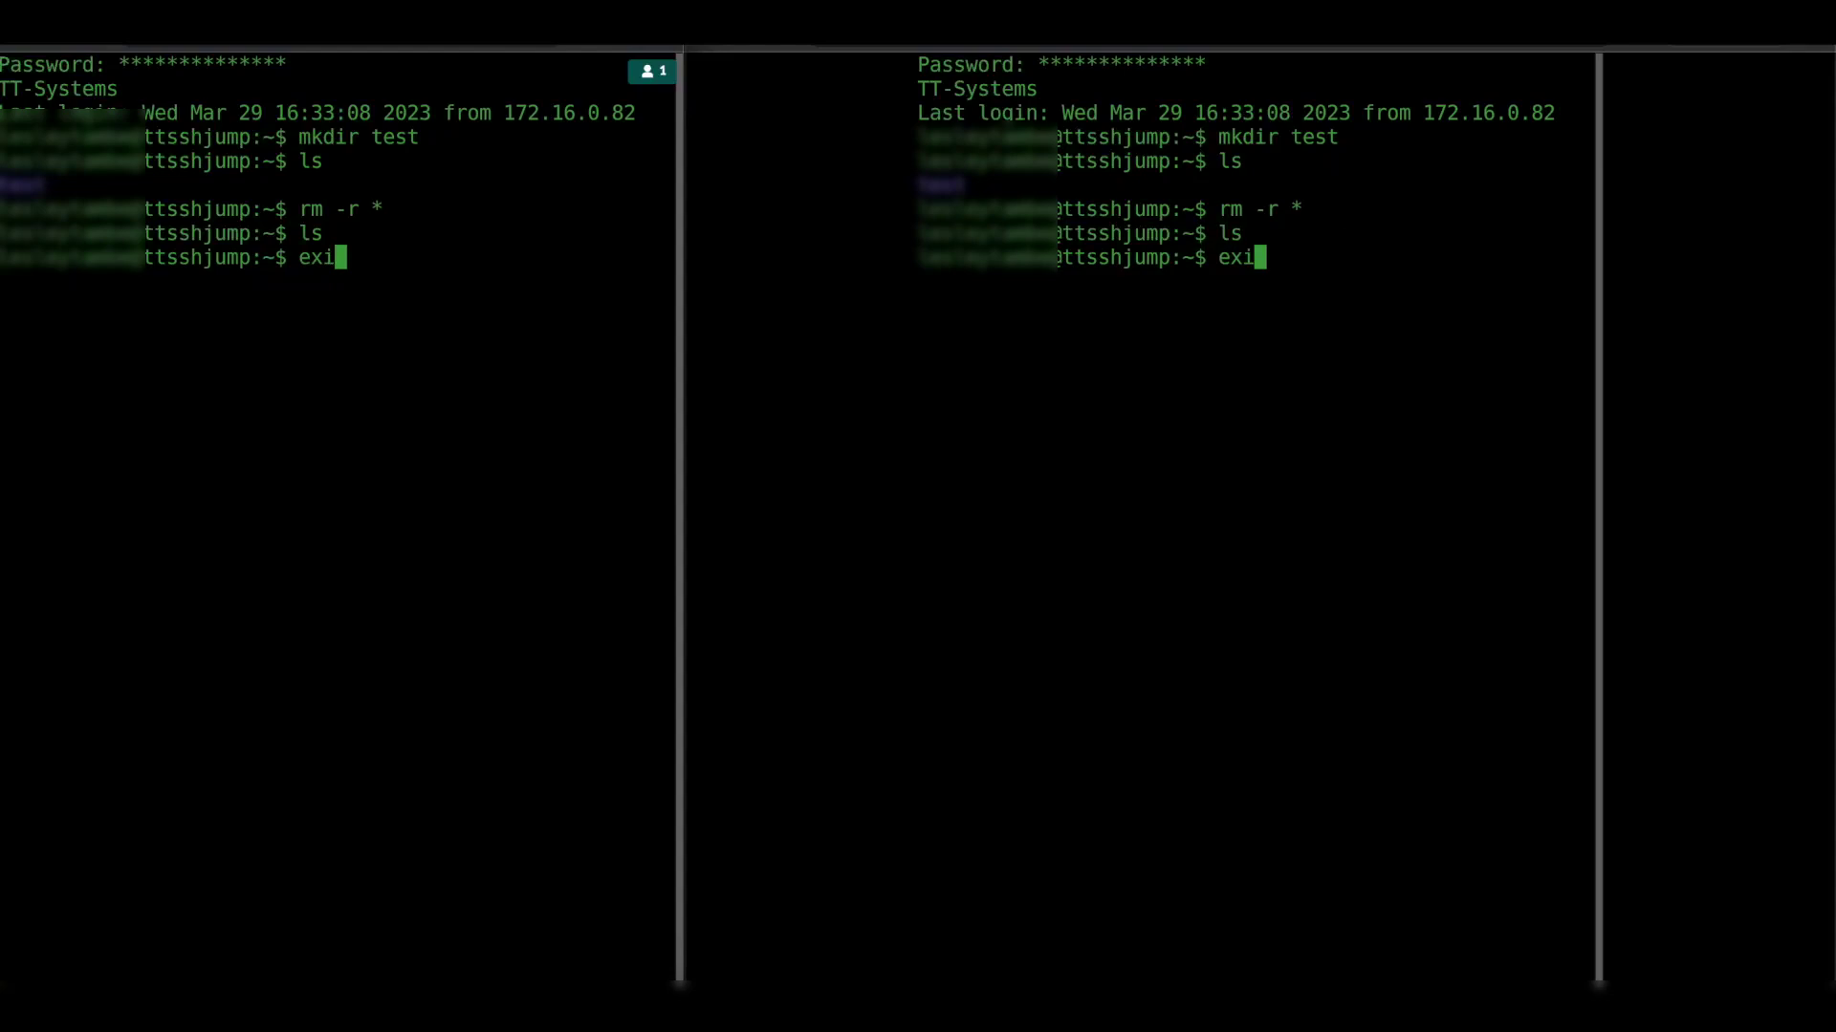
type("t")
Exit the shell, return the owner to Home, and retry Reconnect in the shared viewer
key("Return")
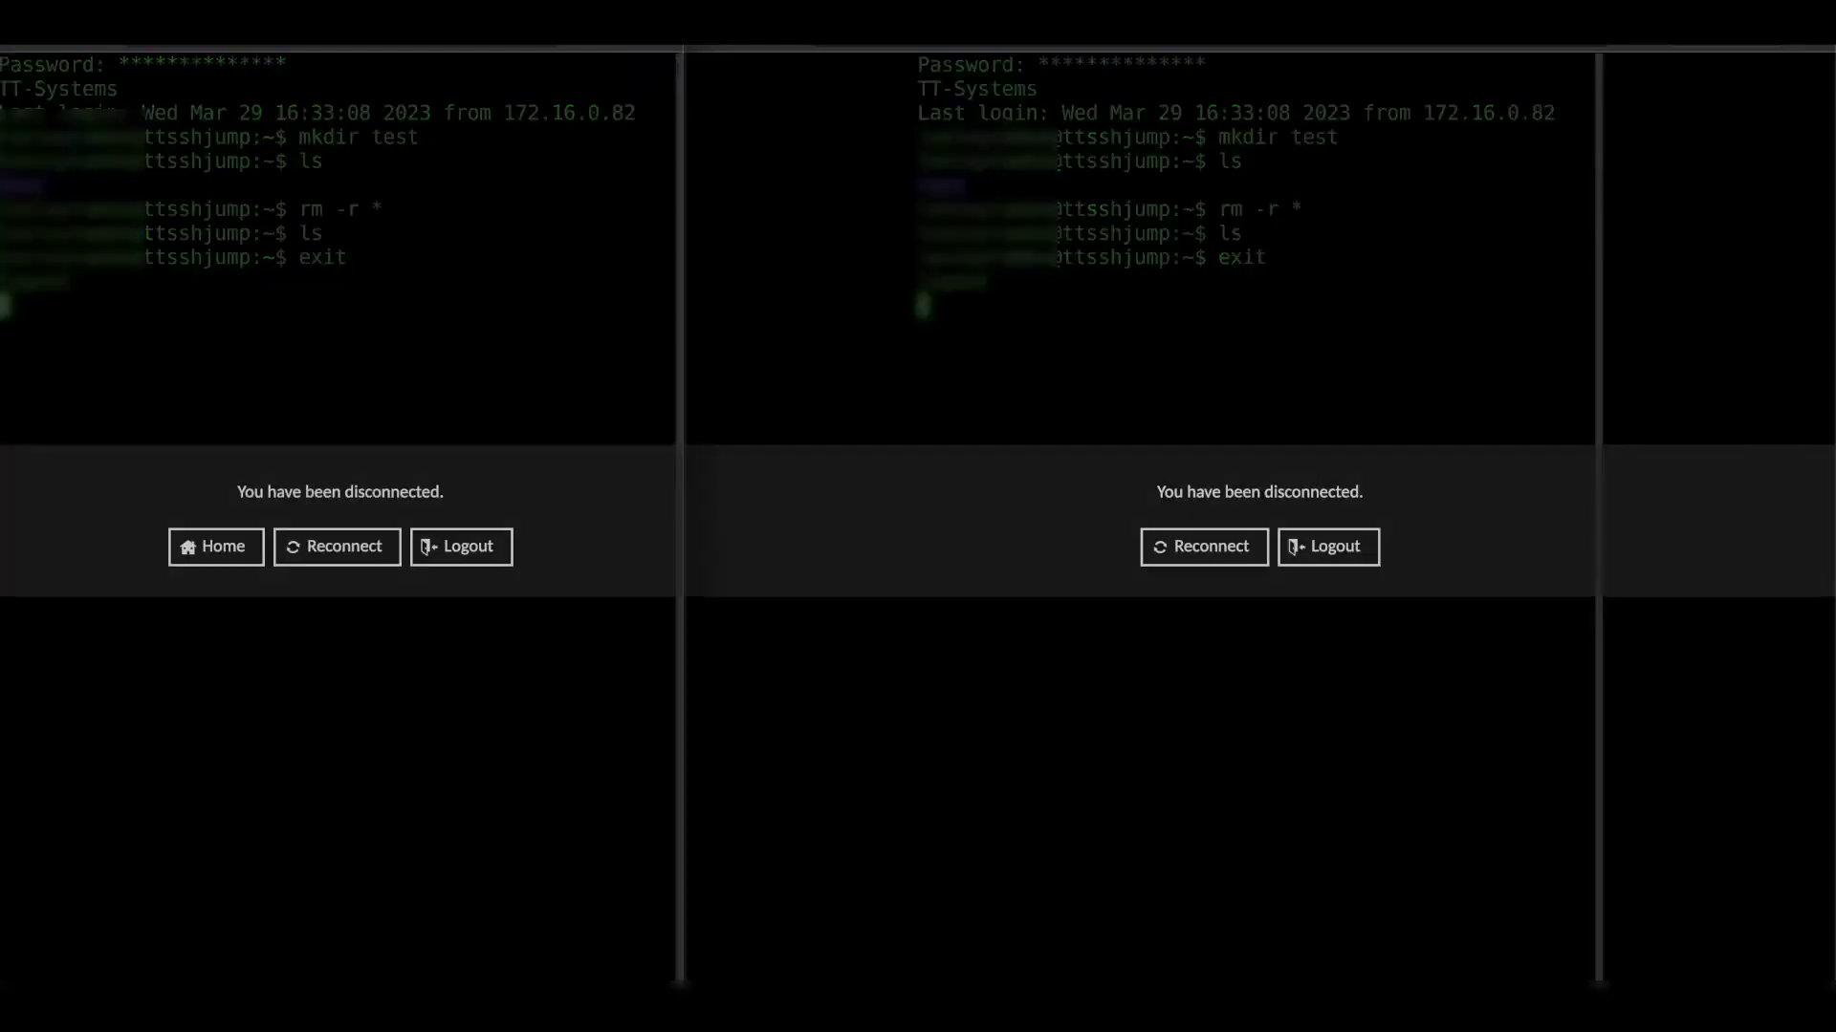
left_click(217, 545)
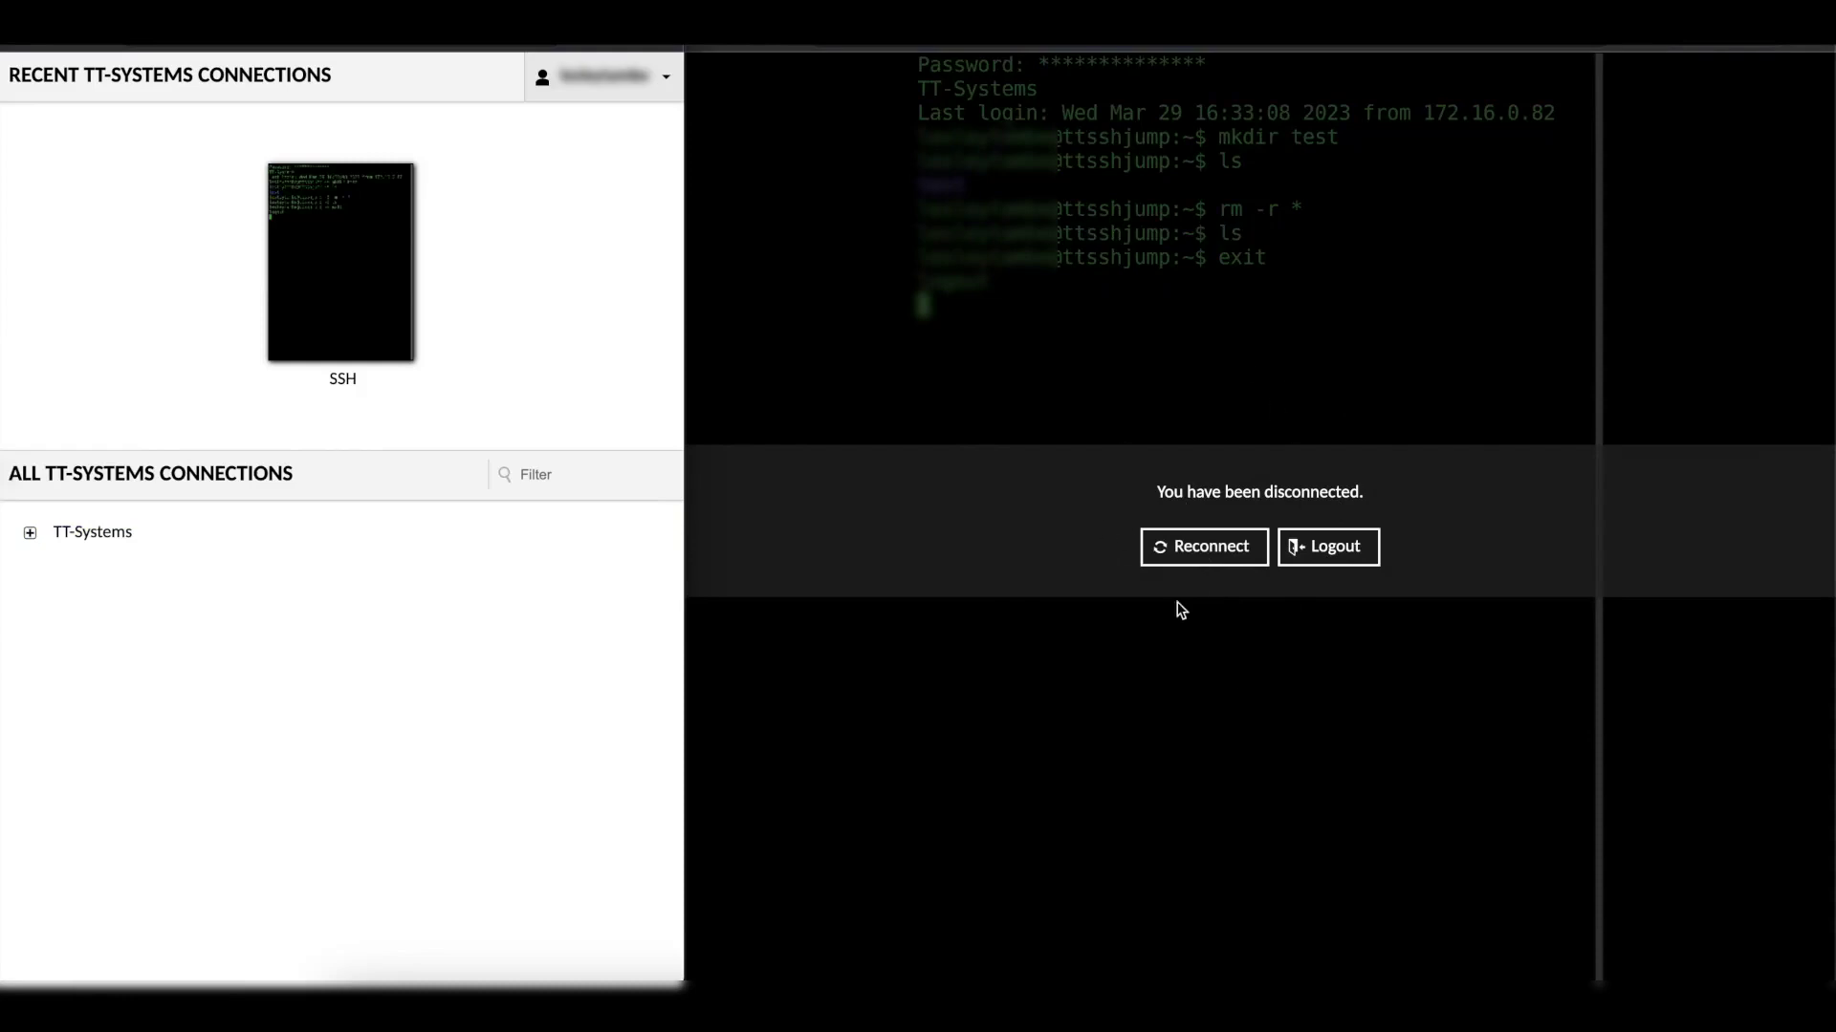
left_click(1176, 557)
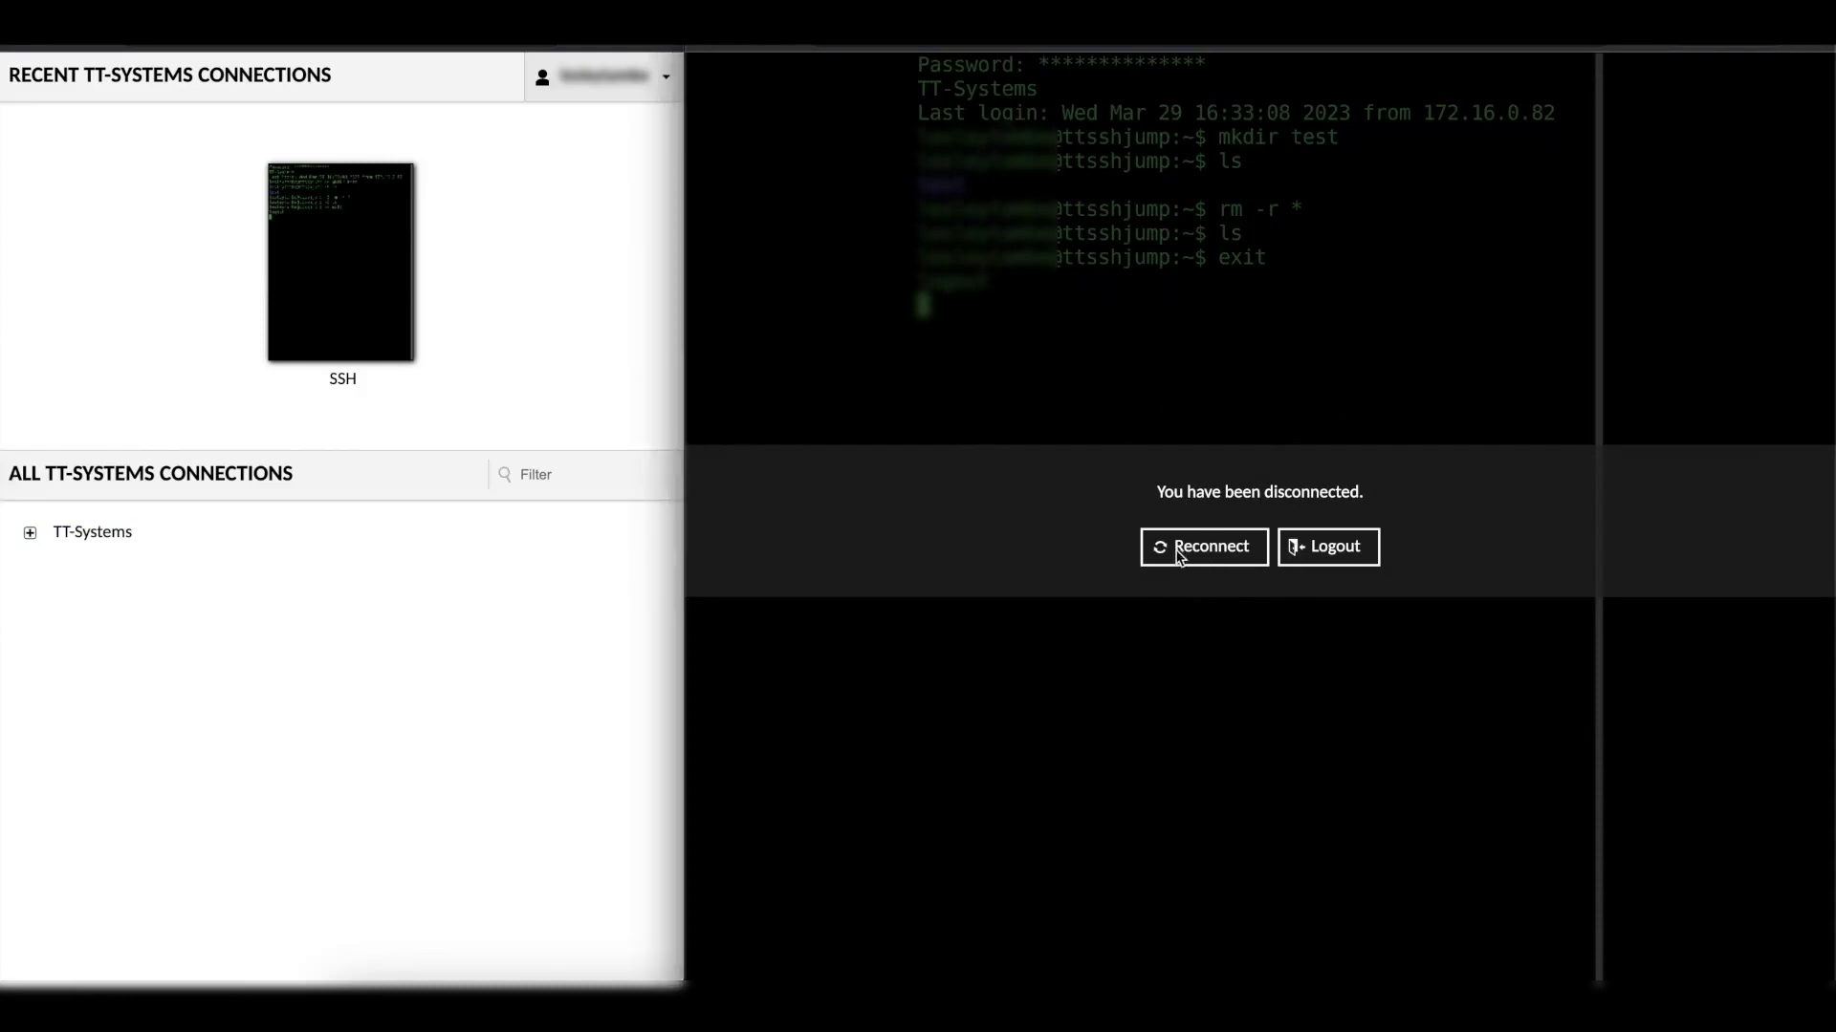
left_click(1177, 557)
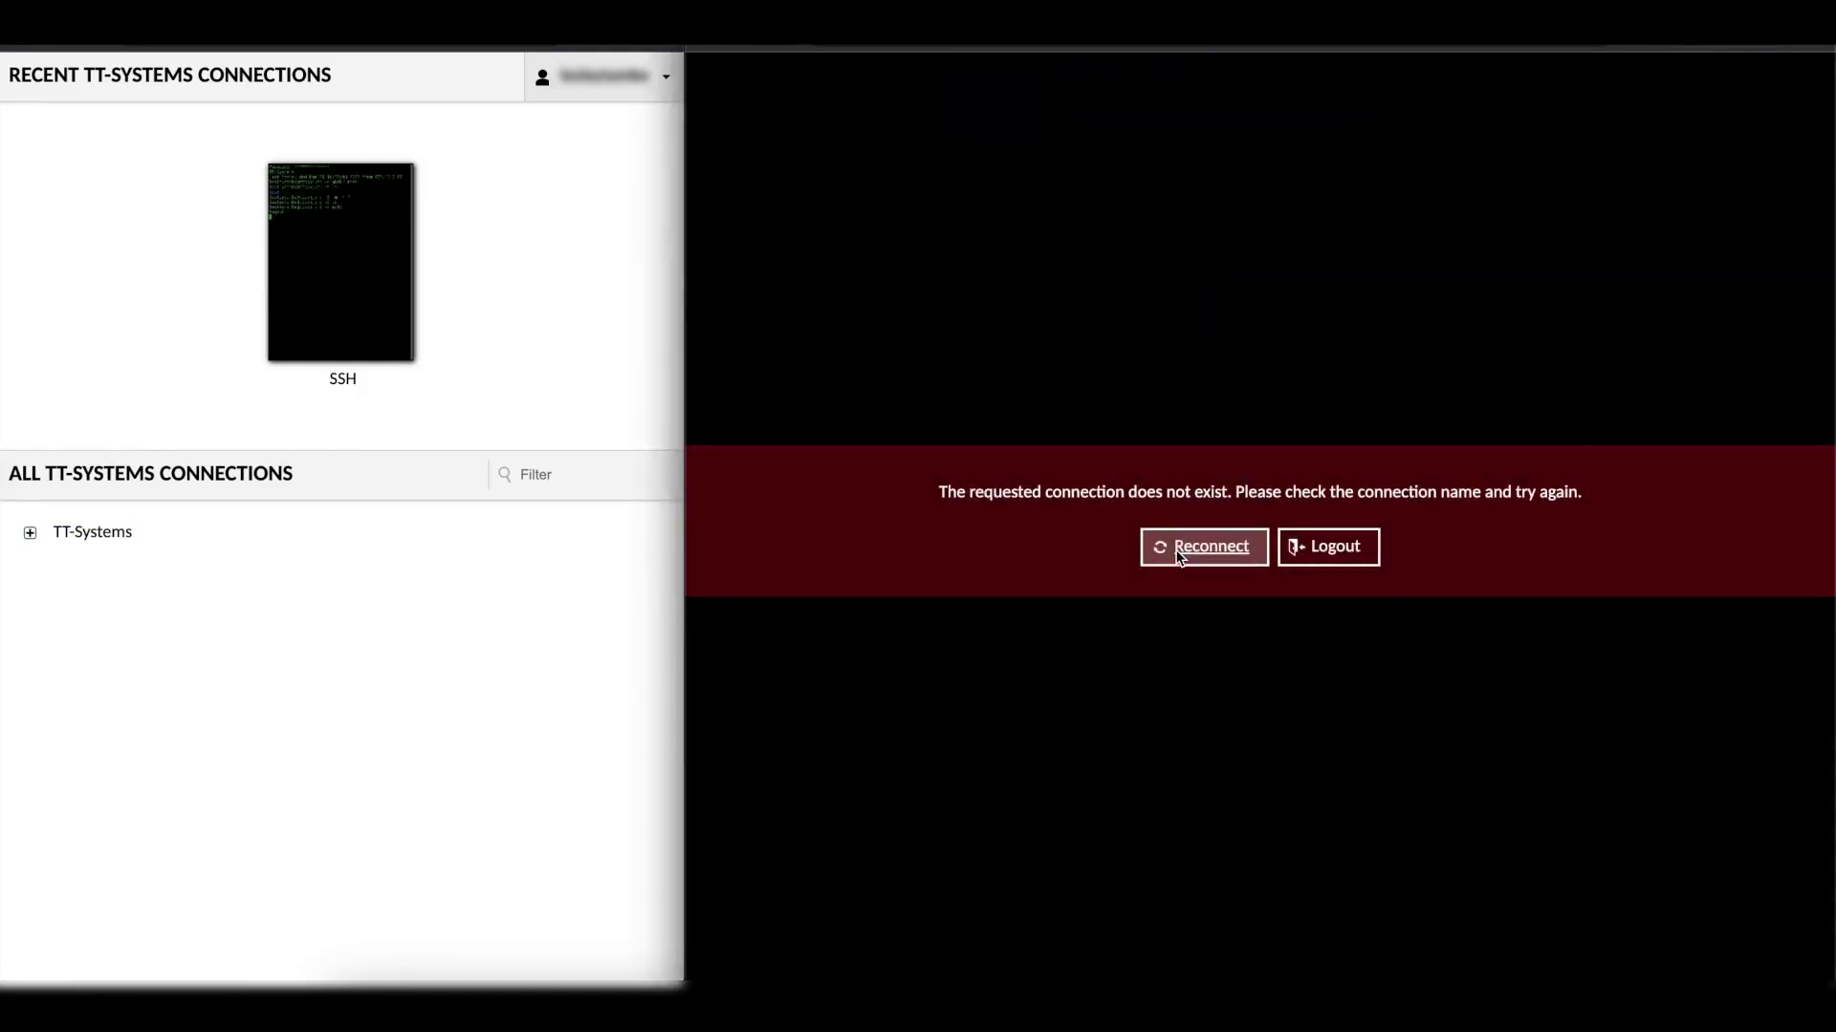
left_click(1177, 557)
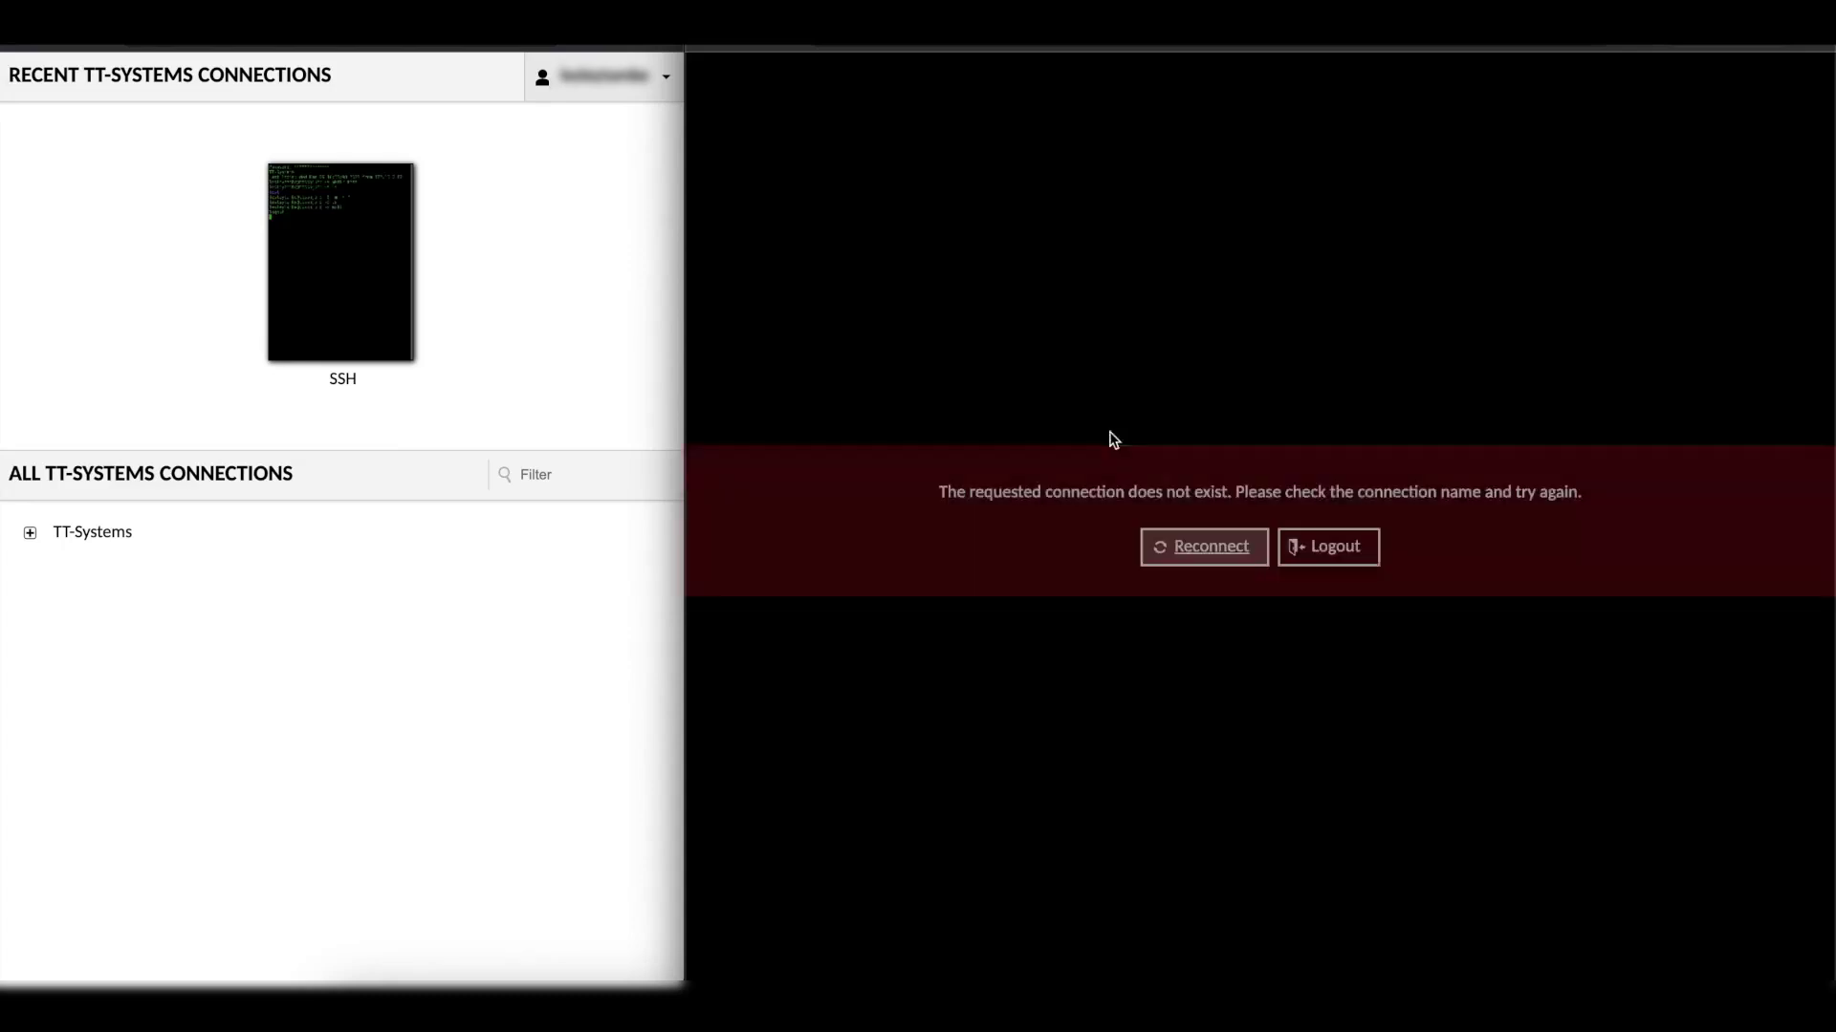